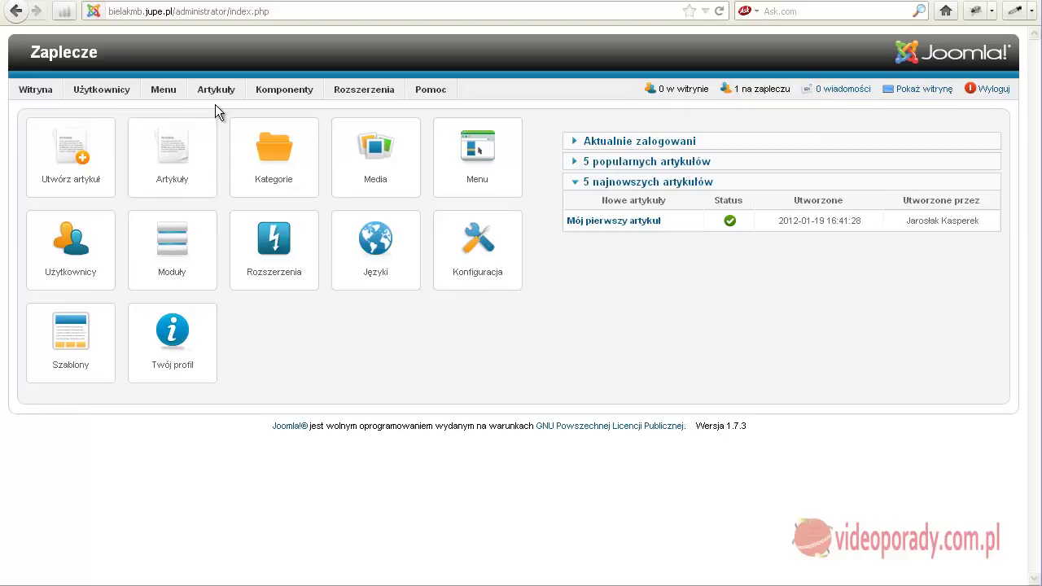
Step: Open the list of articles in the site's administration area
mouse_move(215, 96)
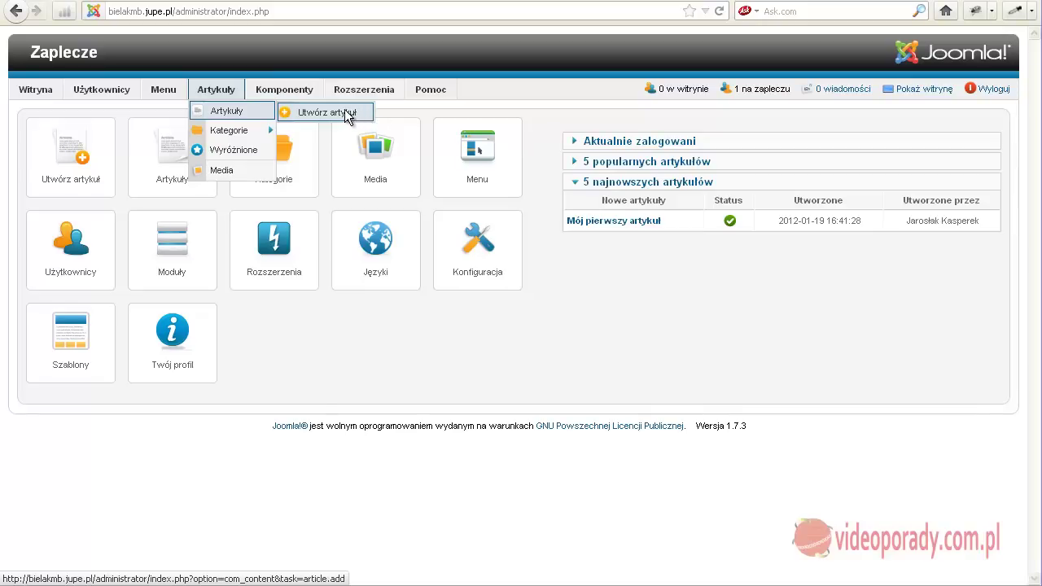
mouse_move(185, 88)
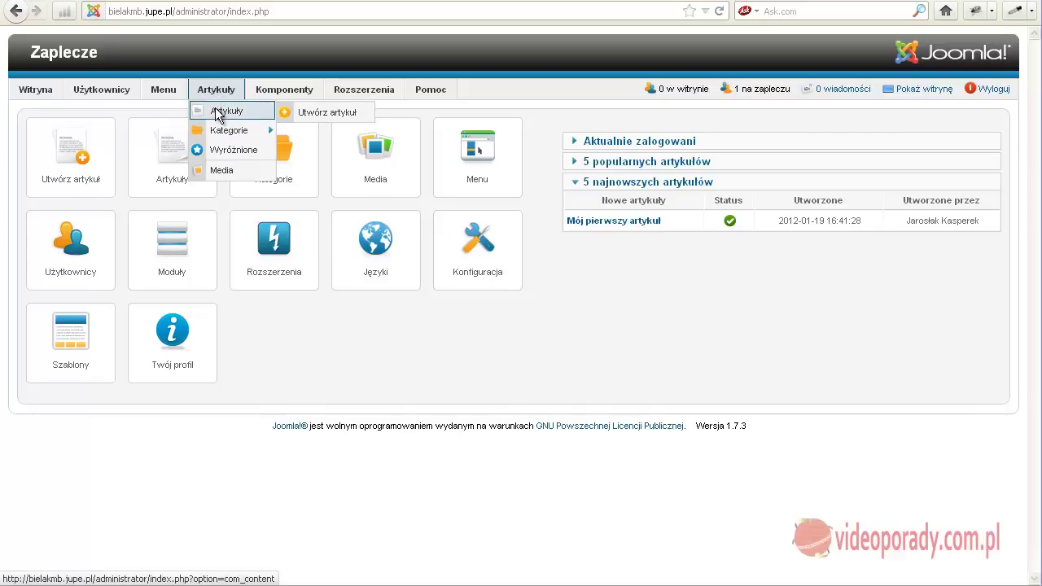
click(219, 115)
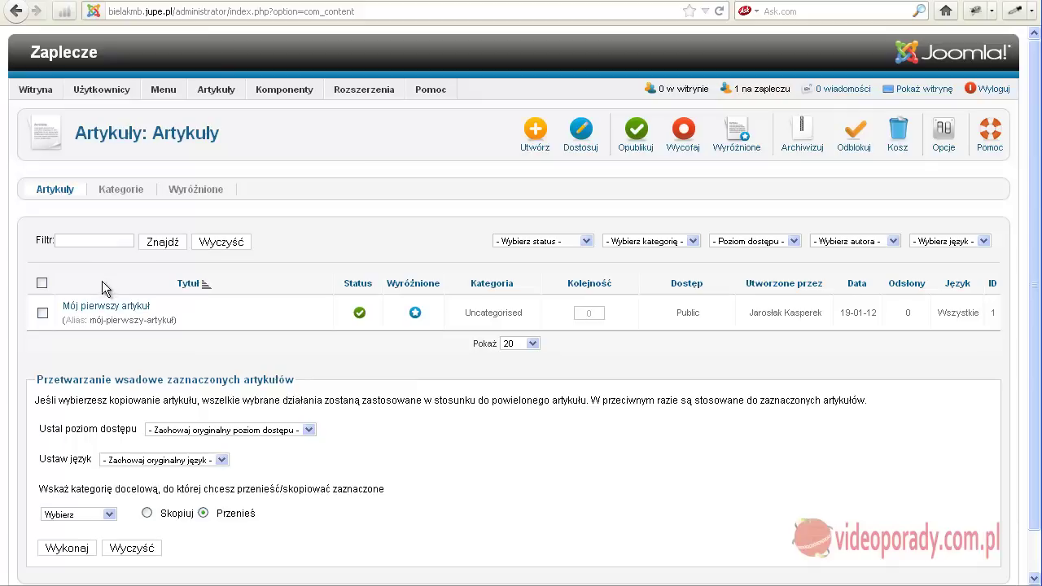
Step: Try filtering the article list by "sdcd" and clear the filter again
click(203, 285)
click(101, 241)
text(sdcd)
click(166, 242)
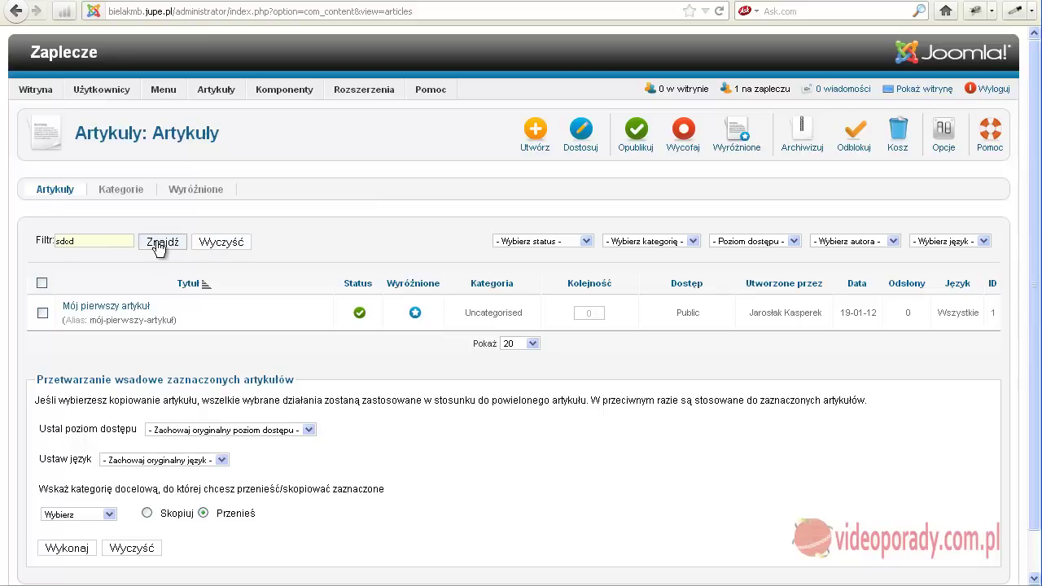
click(231, 242)
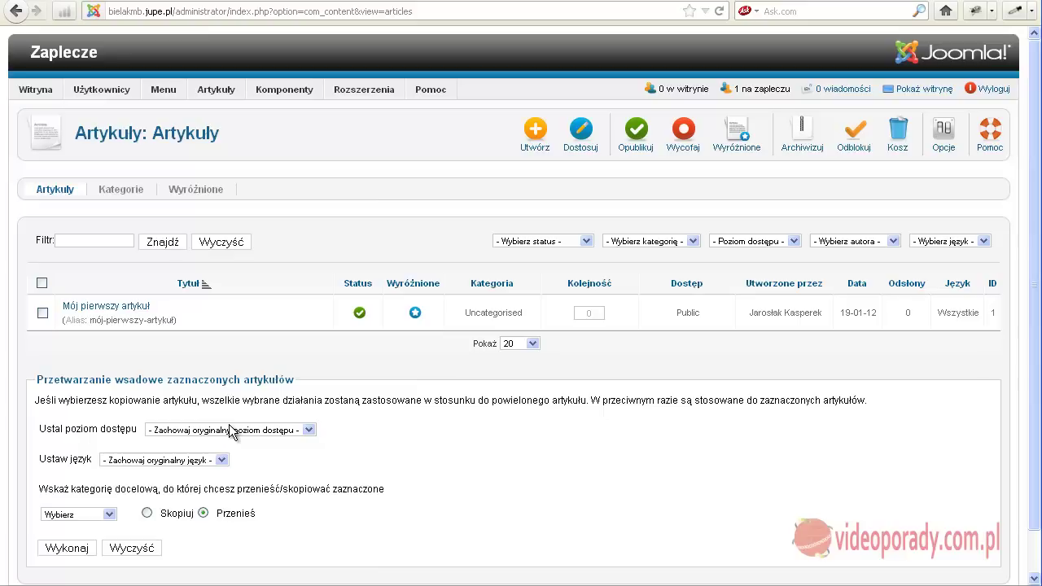
Step: Create a new article and give it the title "Drugi artykuł"
click(529, 133)
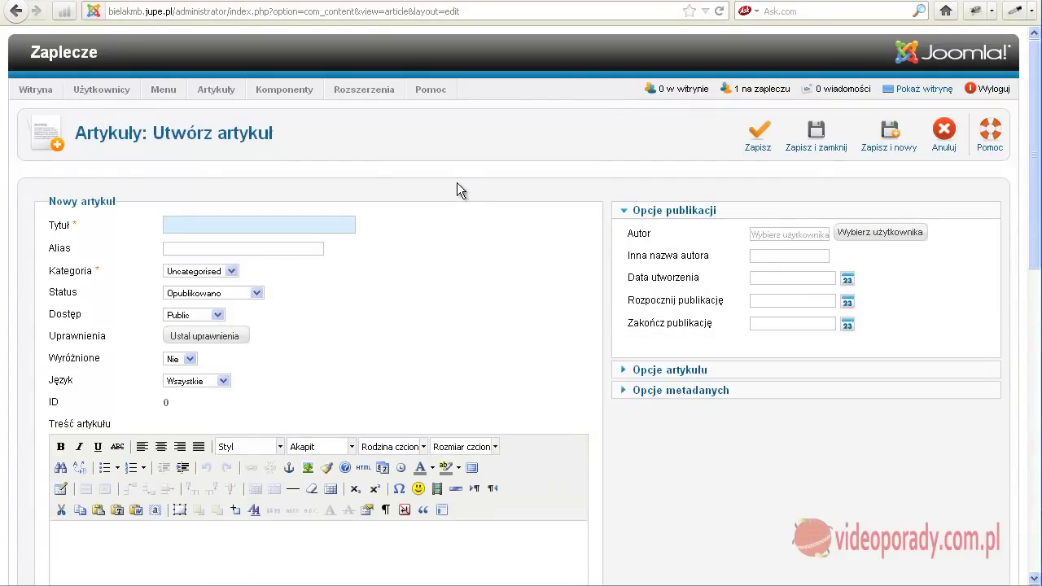
scroll(457, 191, down, 4)
scroll(273, 193, up, 2)
click(199, 131)
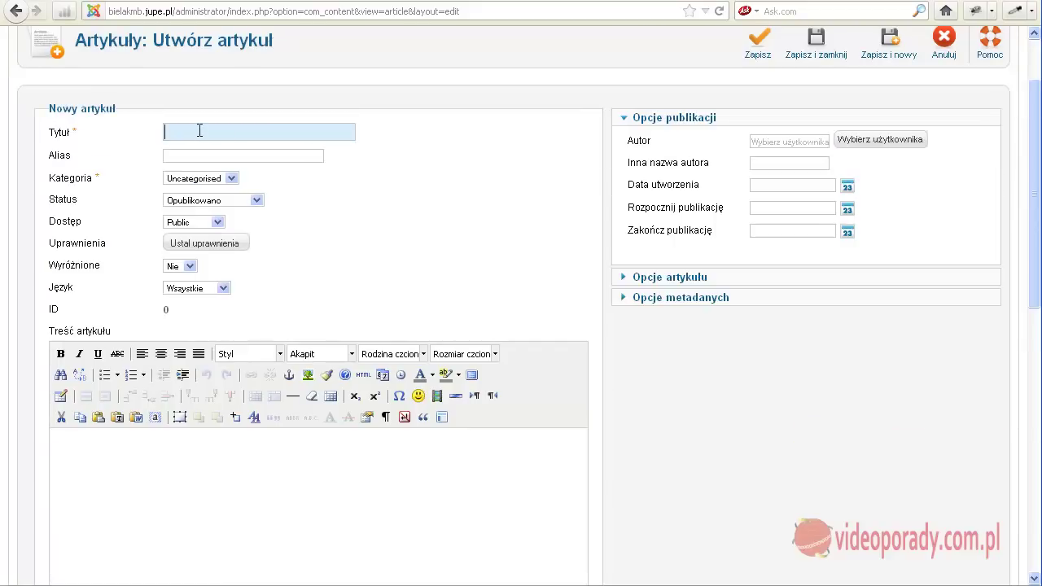
text(Drugi artykuł)
scroll(313, 303, down, 4)
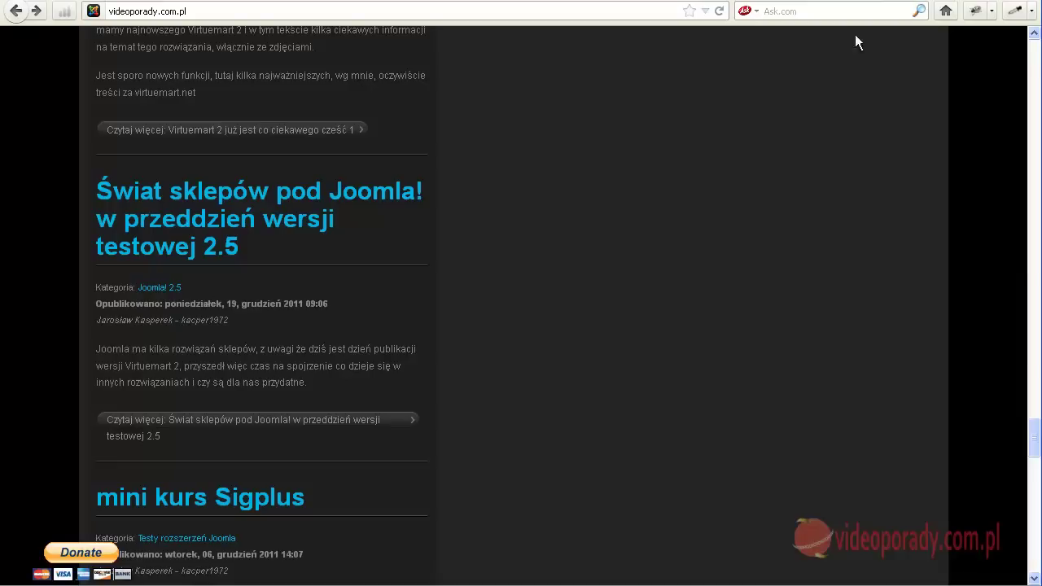
Step: On videoporady.com.pl, open the full article "Świat sklepów pod Joomla! w przeddzień wersji testowej 2.5"
scroll(389, 215, down, 4)
scroll(241, 285, up, 4)
click(167, 420)
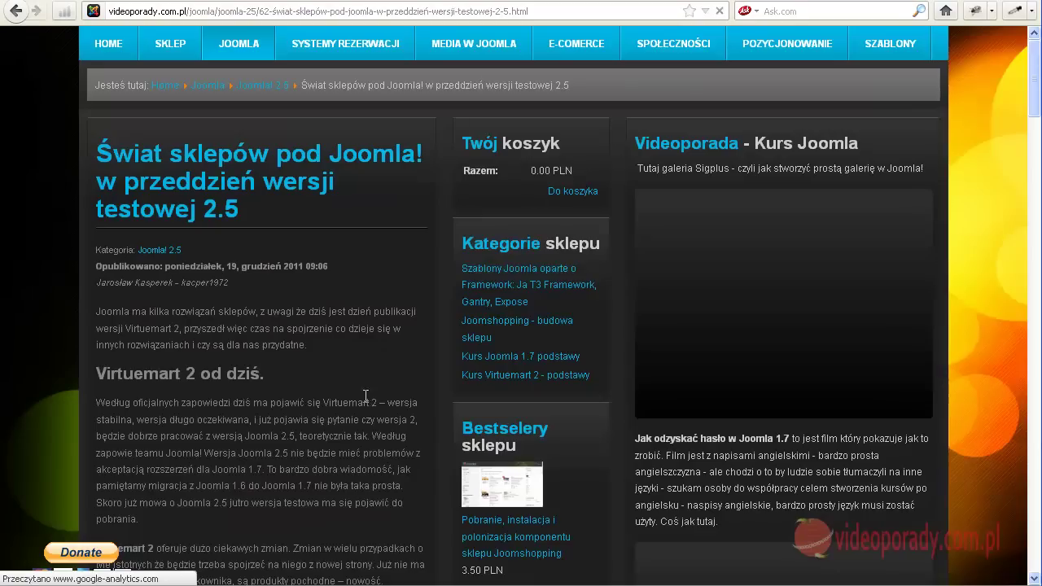
scroll(144, 221, down, 6)
scroll(142, 231, up, 6)
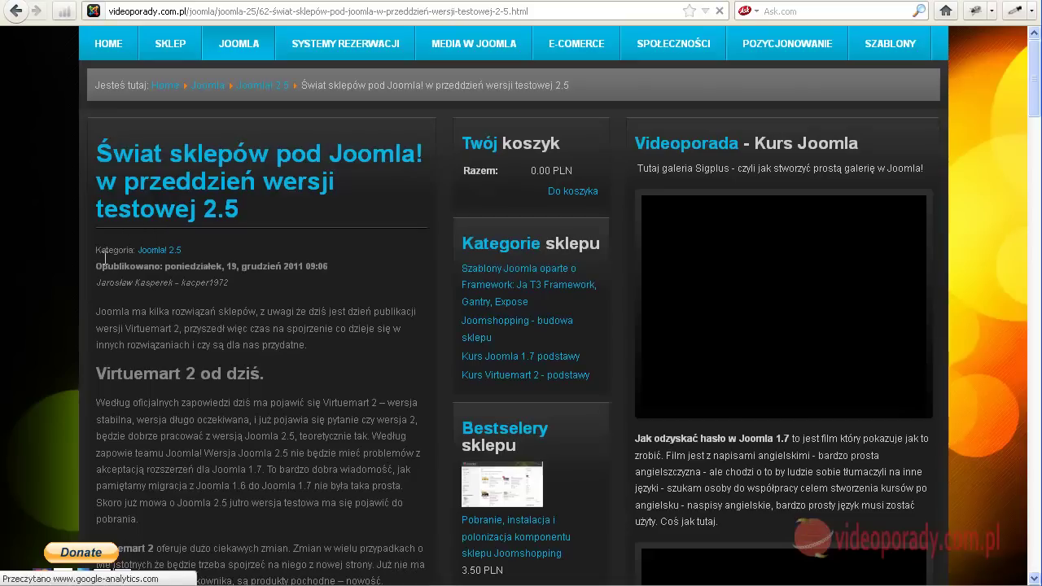
Step: Copy the article's body text from "Joomla ma kilka rozwiązań sklepów" to "jakieś zmiany"
drag(96, 266, 381, 576)
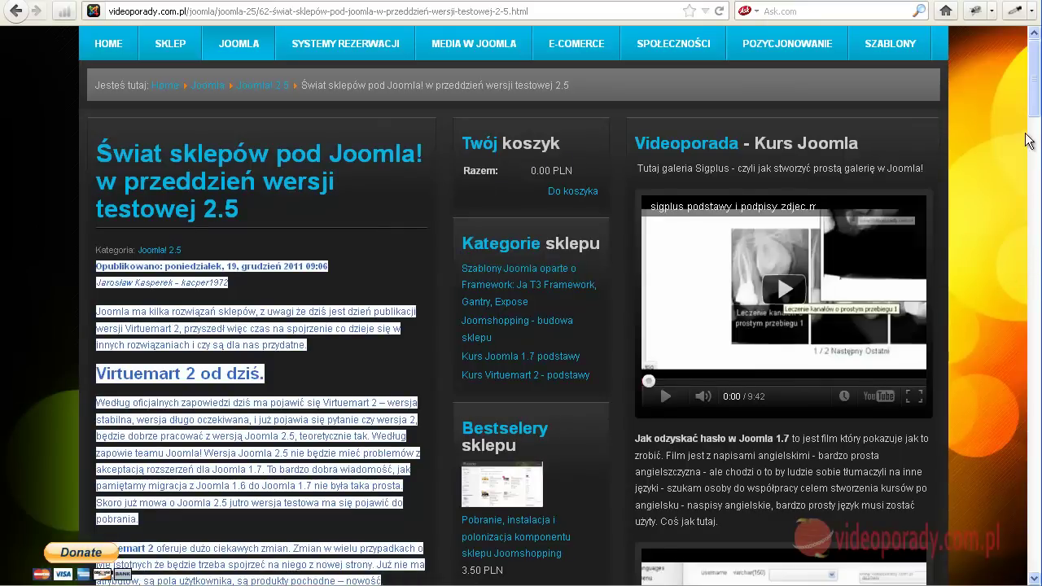
scroll(1034, 89, down, 5)
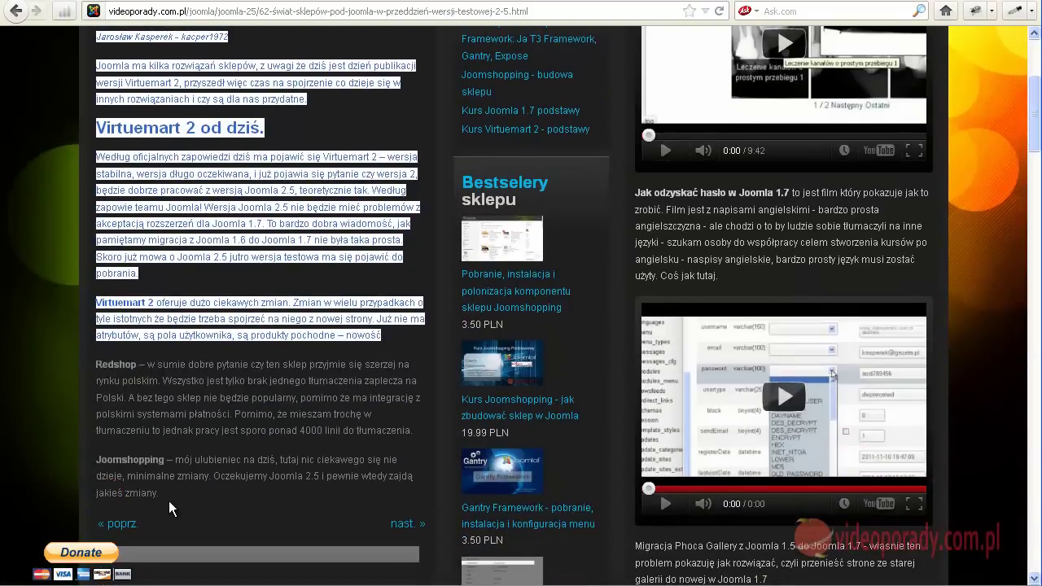
drag(169, 501, 88, 65)
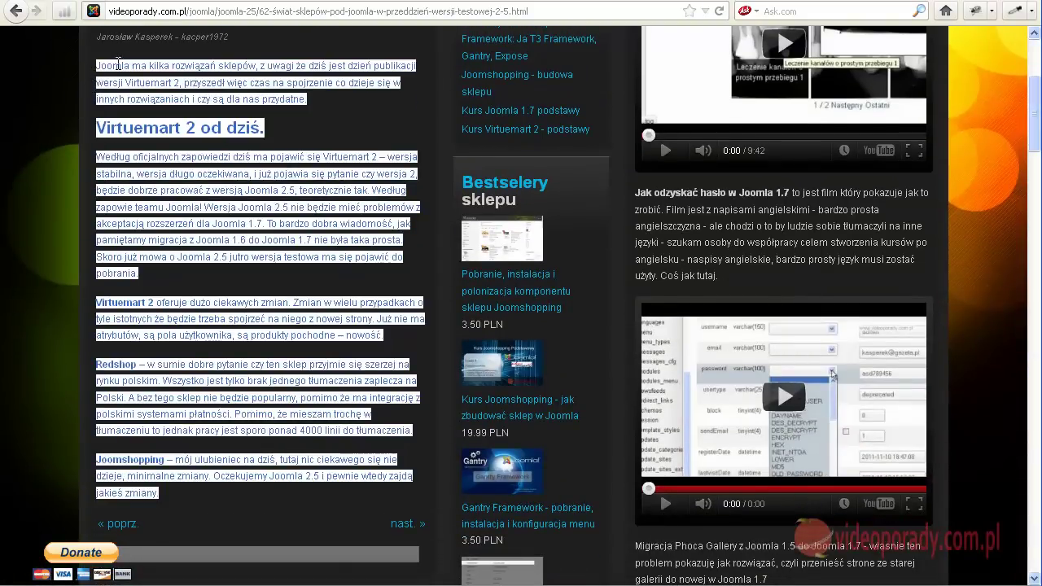
right_click(119, 67)
click(159, 76)
Step: Strip the copied text's formatting by passing it through the open plain-text editor, and paste it into the new Joomla article's content
click(301, 585)
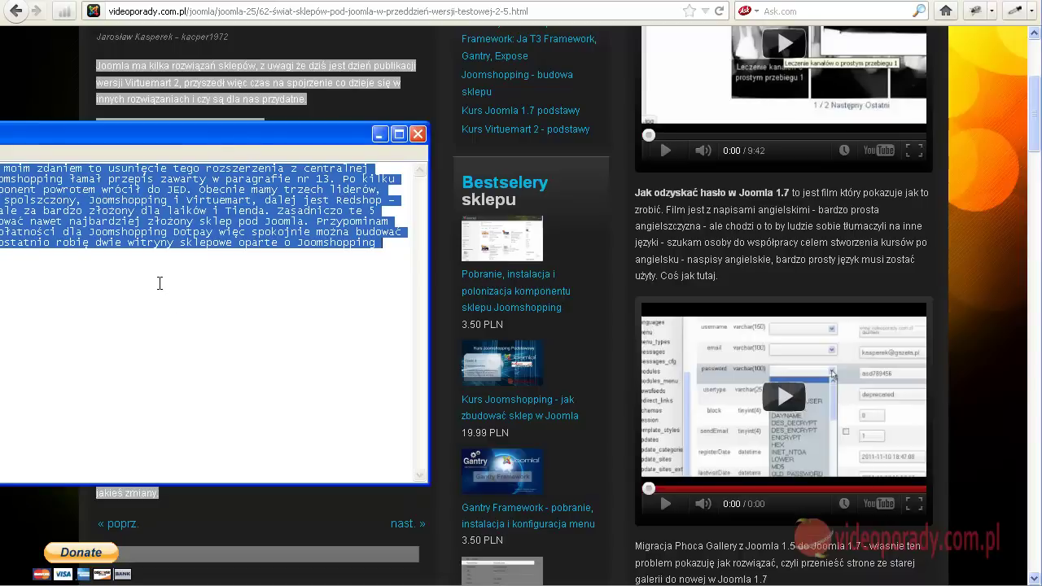
key(ctrl+v)
key(ctrl+a)
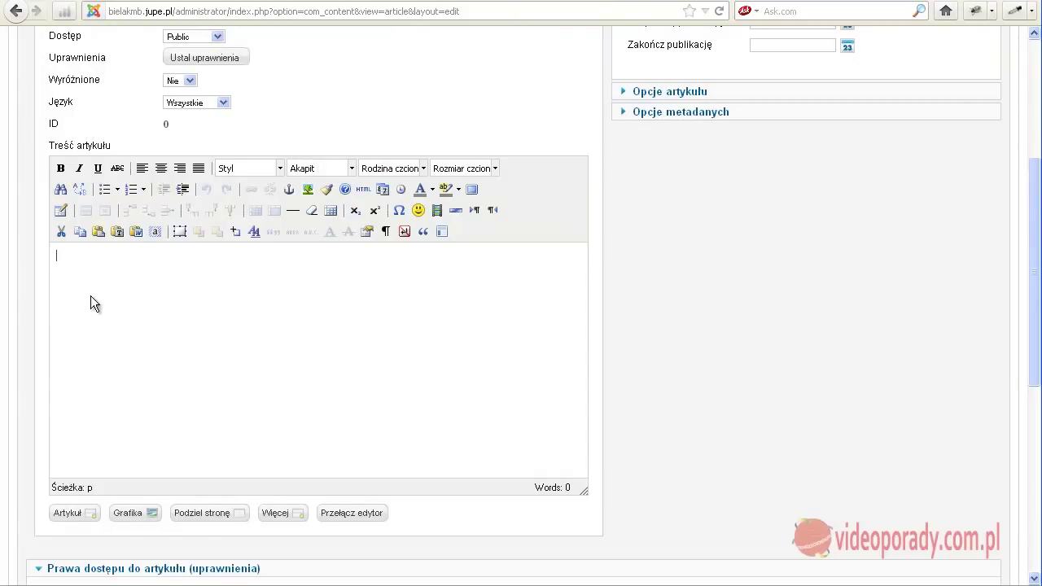
key(ctrl+v)
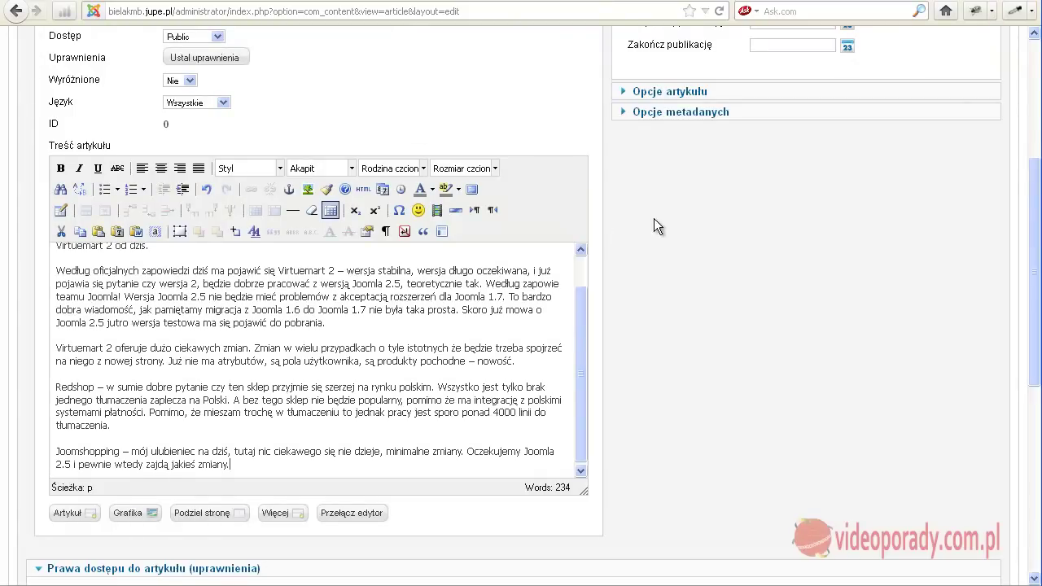
Step: Start a separate paragraph at "Virtuemart 2 od dziś." and enlarge the content editor to fit the whole text
drag(578, 310, 572, 258)
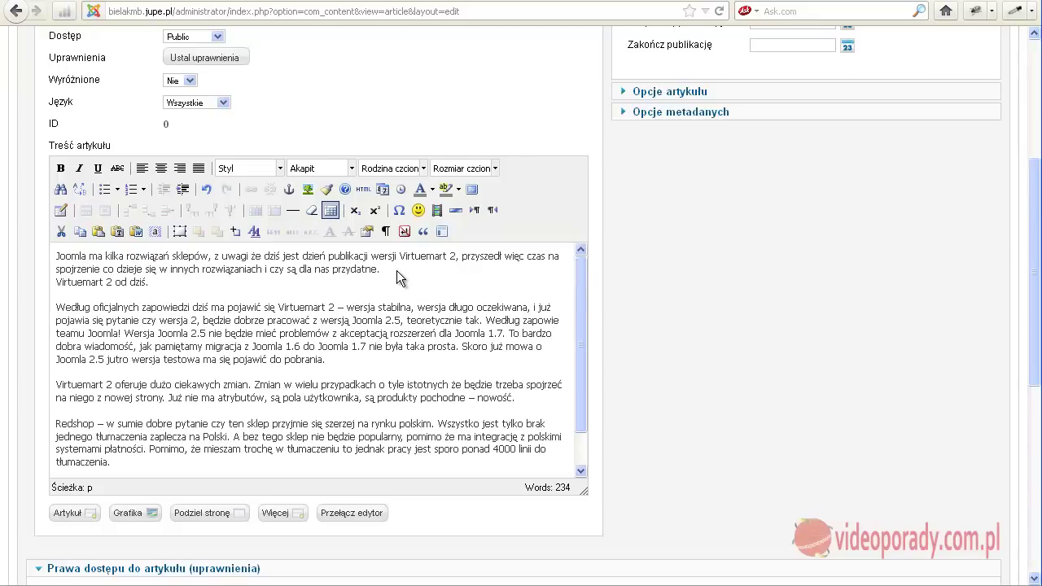
key(Return)
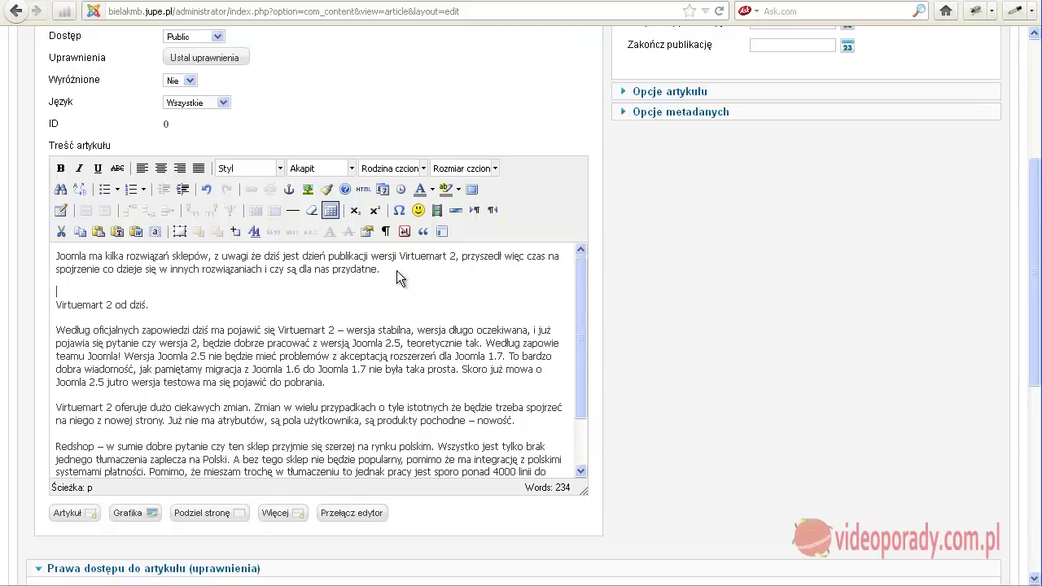
key(Delete)
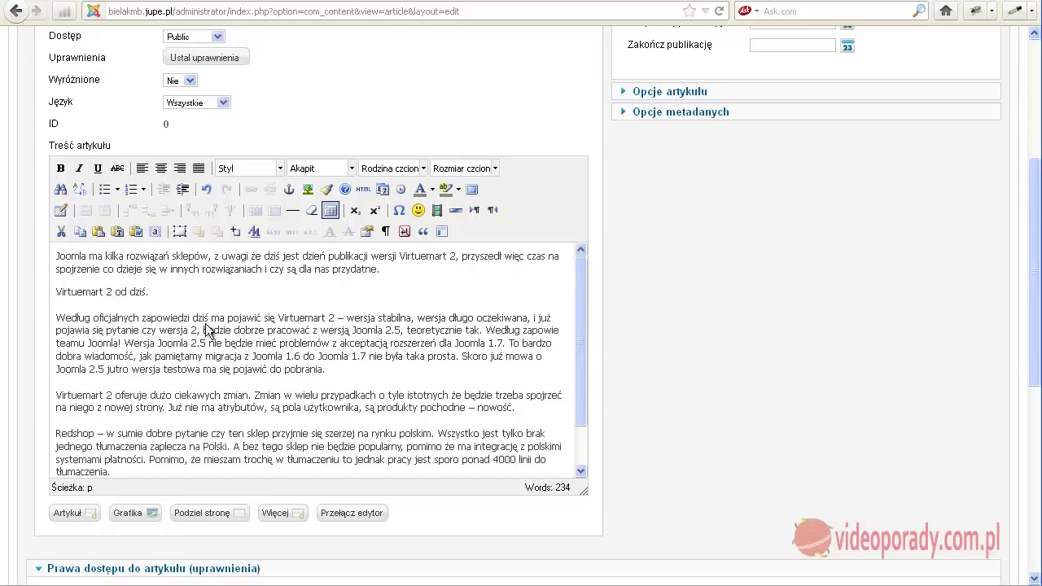
scroll(367, 299, down, 3)
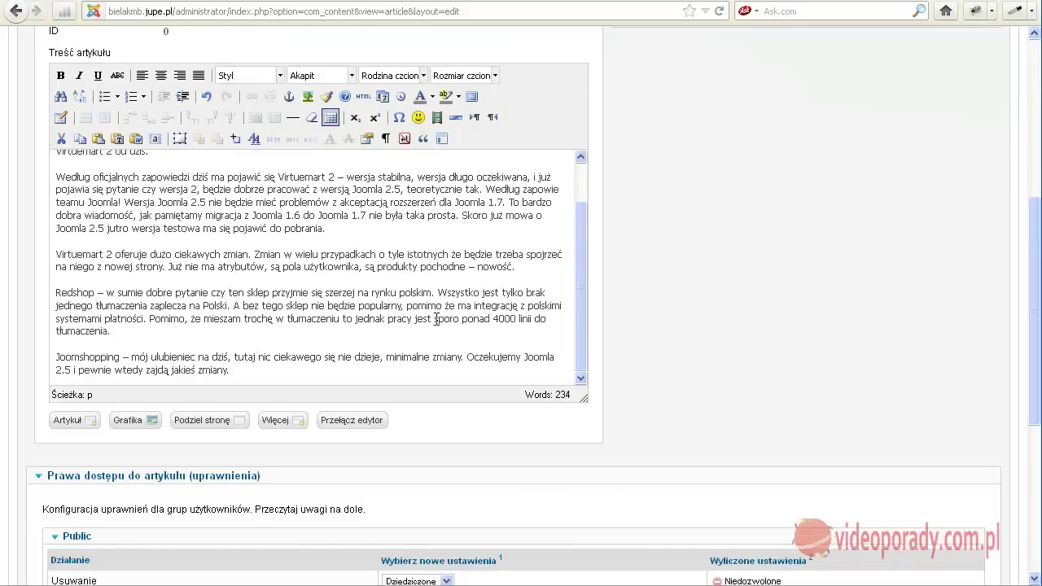
drag(583, 399, 580, 511)
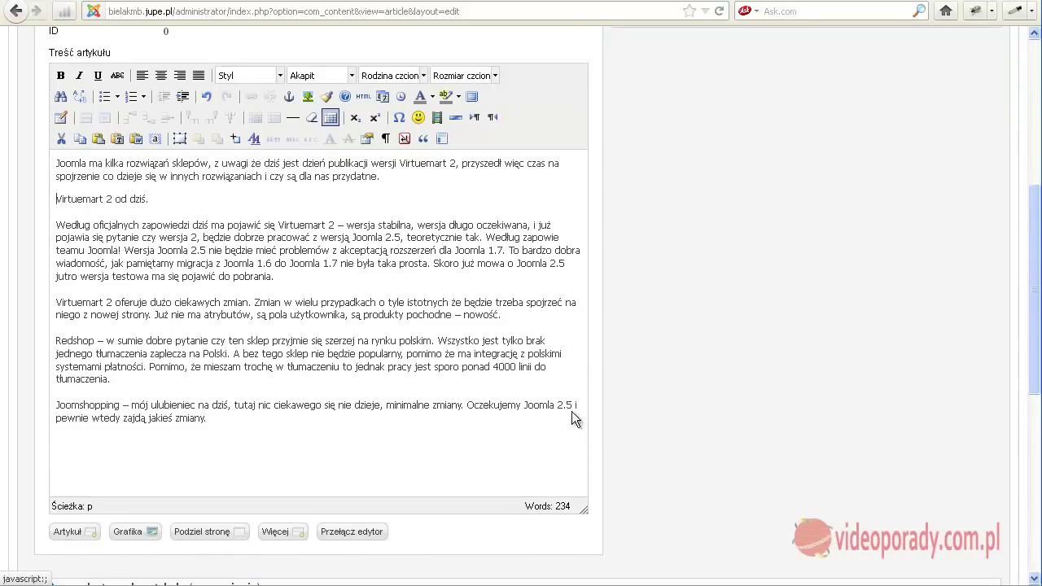
Step: Examine the Joomla site's home page and how videoporady.com.pl shows an article's intro with a read-more link
scroll(389, 248, up, 2)
scroll(388, 247, up, 4)
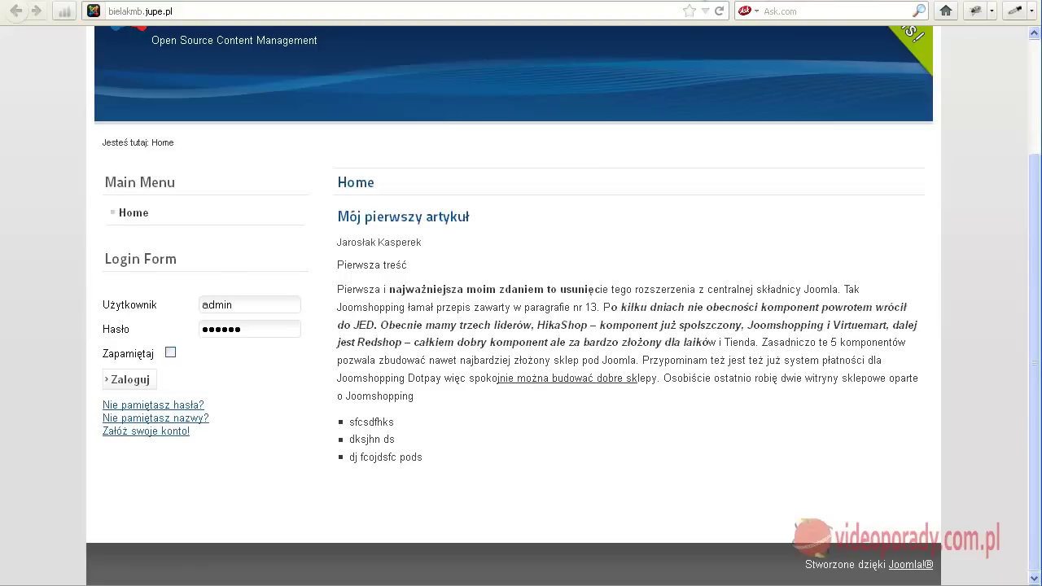
key(F5)
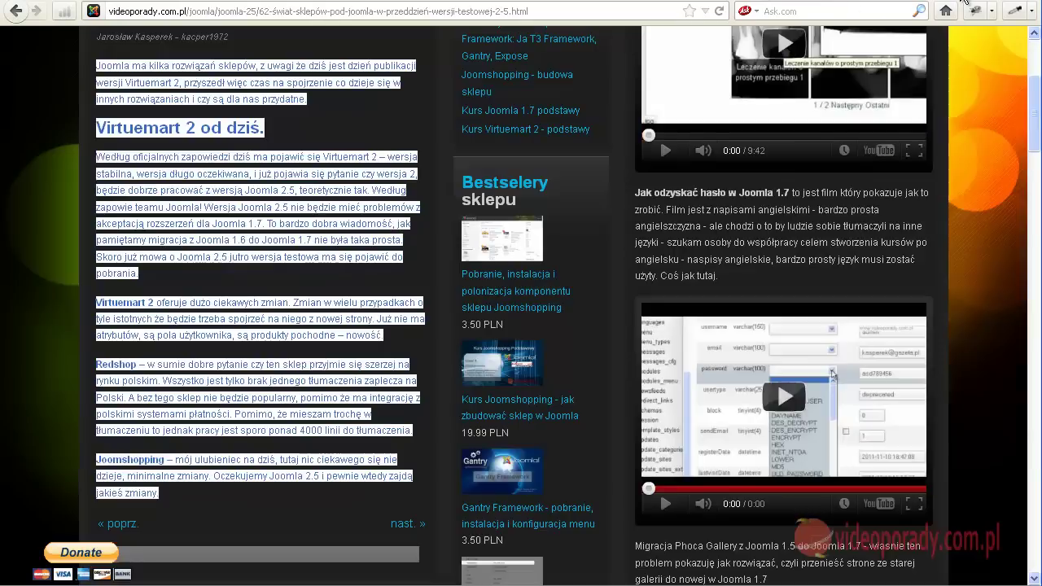
click(16, 12)
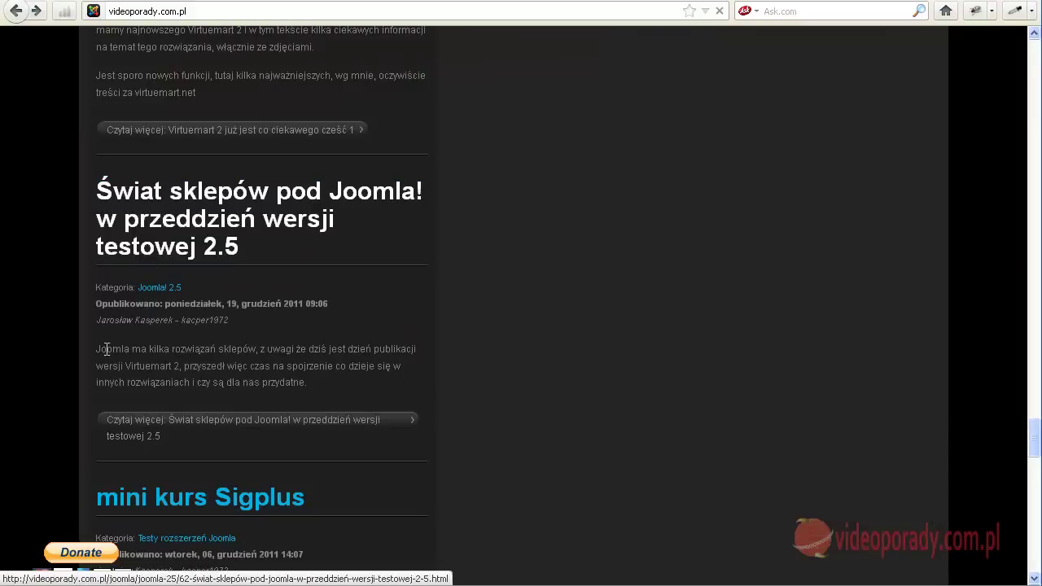
click(126, 420)
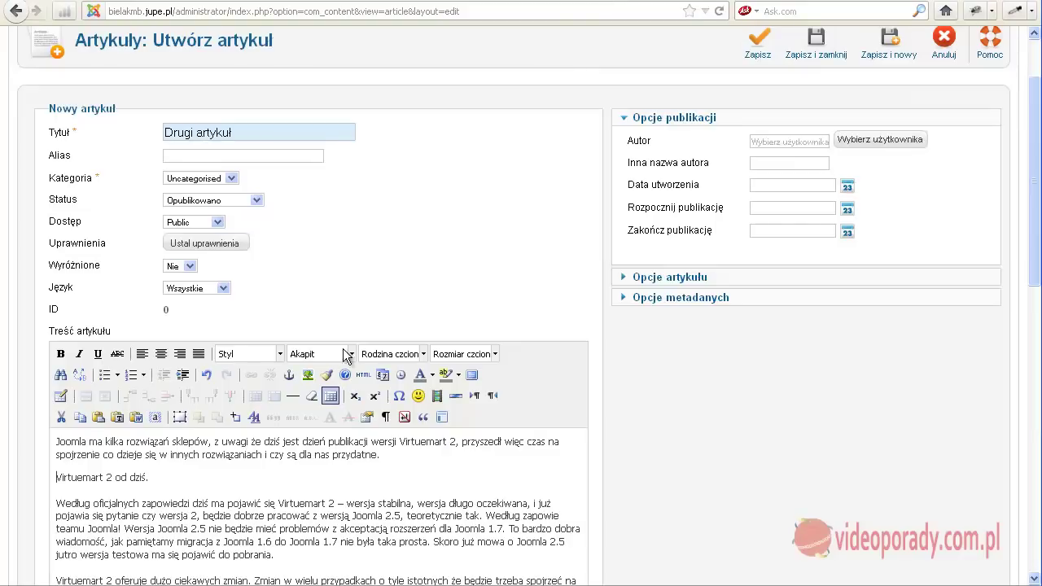
Step: Insert a read-more break in the article after the intro paragraph ending "czy są dla nas przydatne."
scroll(1031, 218, down, 2)
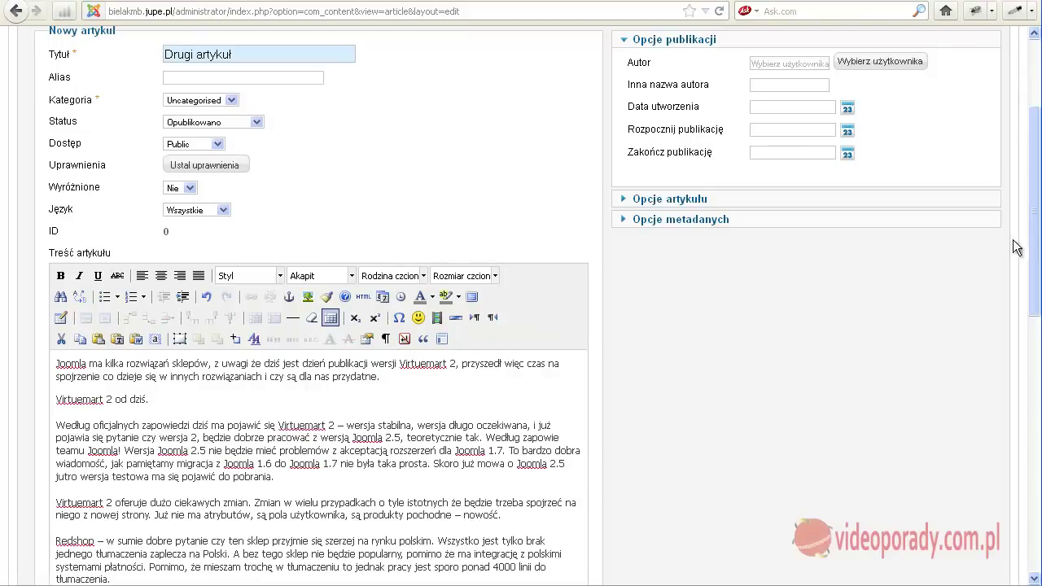
scroll(1032, 244, down, 4)
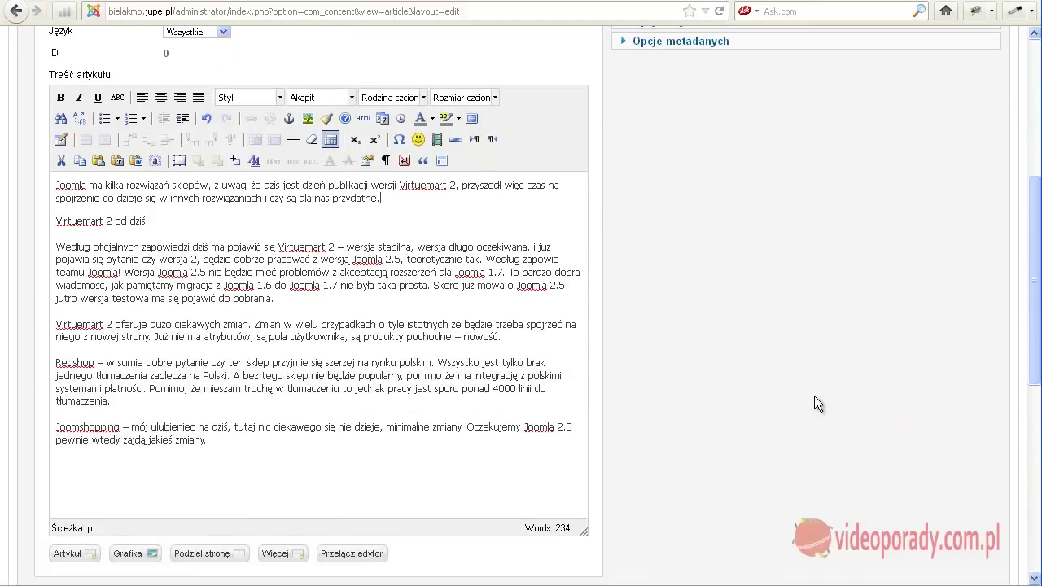
click(280, 557)
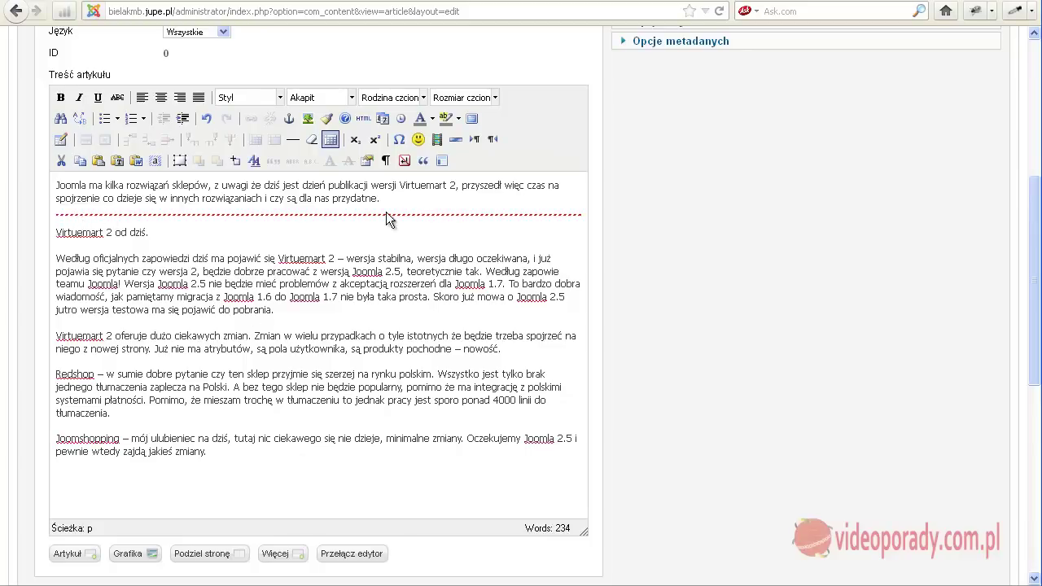
Step: Set the article's Wyróżnione option to Tak and save the article, keeping it open for editing
scroll(417, 269, up, 4)
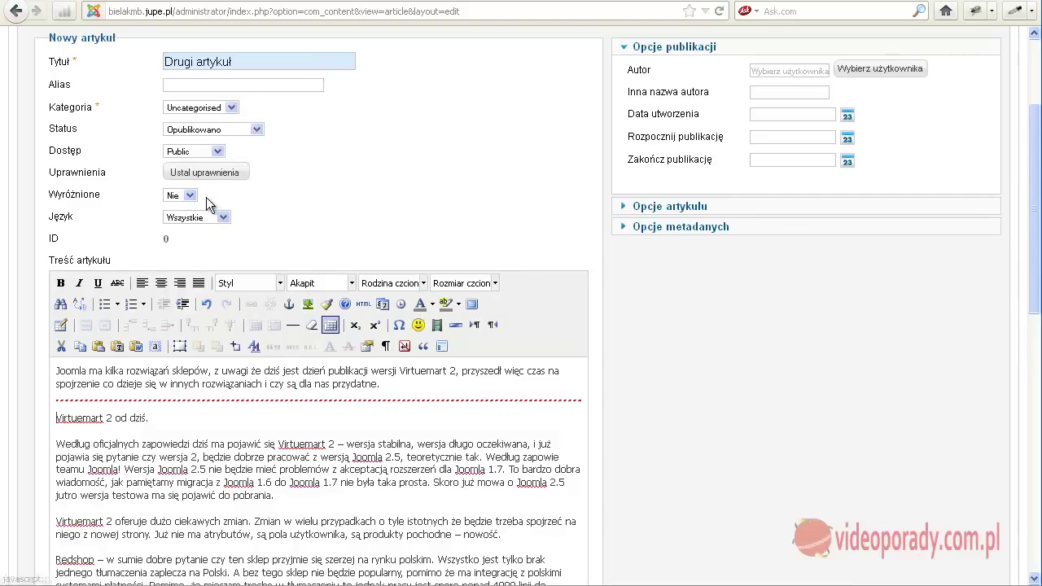
click(190, 196)
click(174, 216)
scroll(538, 265, up, 3)
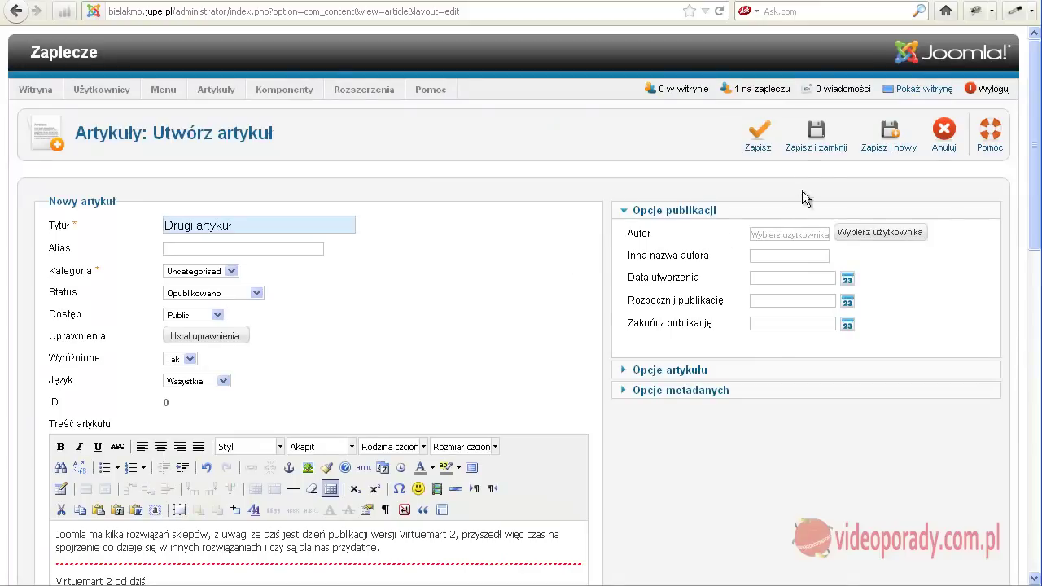
click(758, 135)
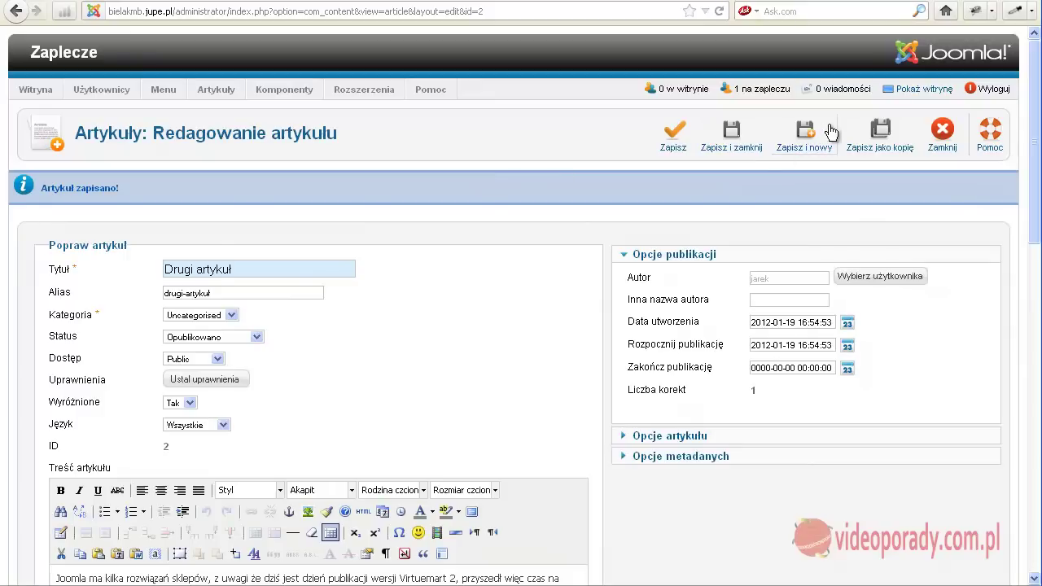
Step: View "Drugi artykuł" on the site's home page, and return to the article editor to review the read-more break
click(911, 92)
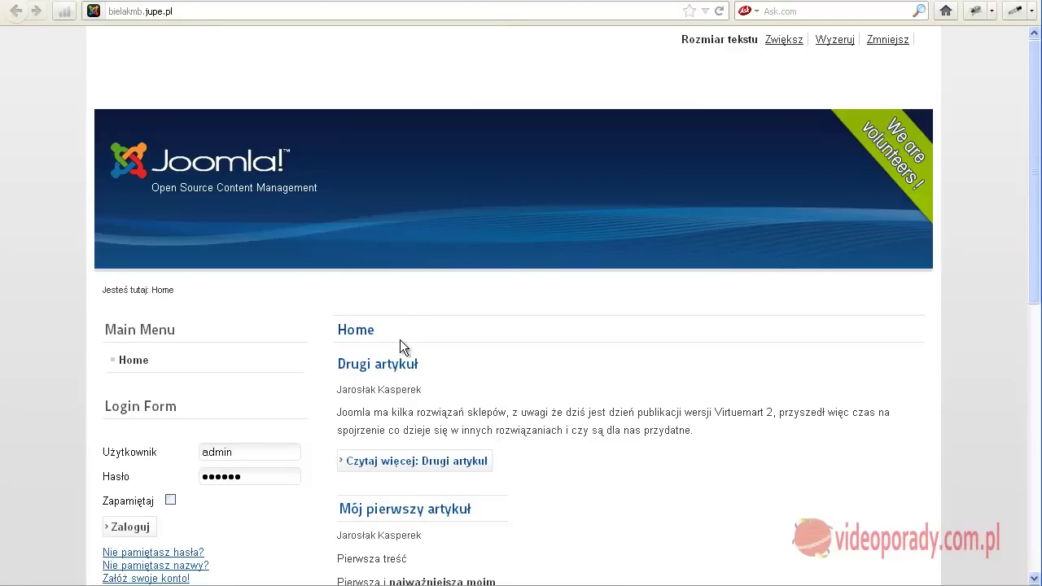
scroll(399, 339, down, 2)
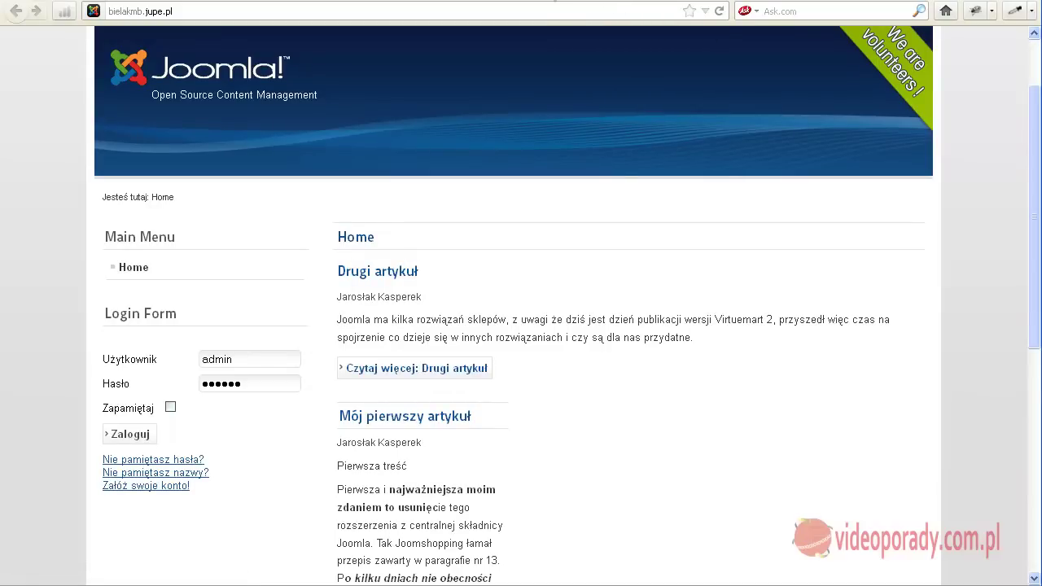
click(521, 2)
scroll(366, 324, down, 3)
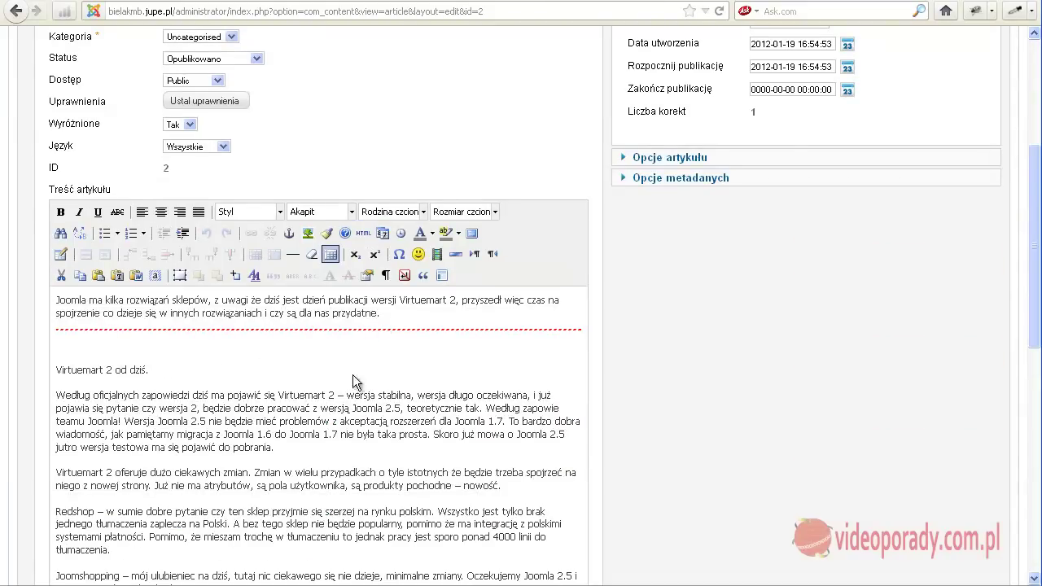
scroll(341, 390, down, 2)
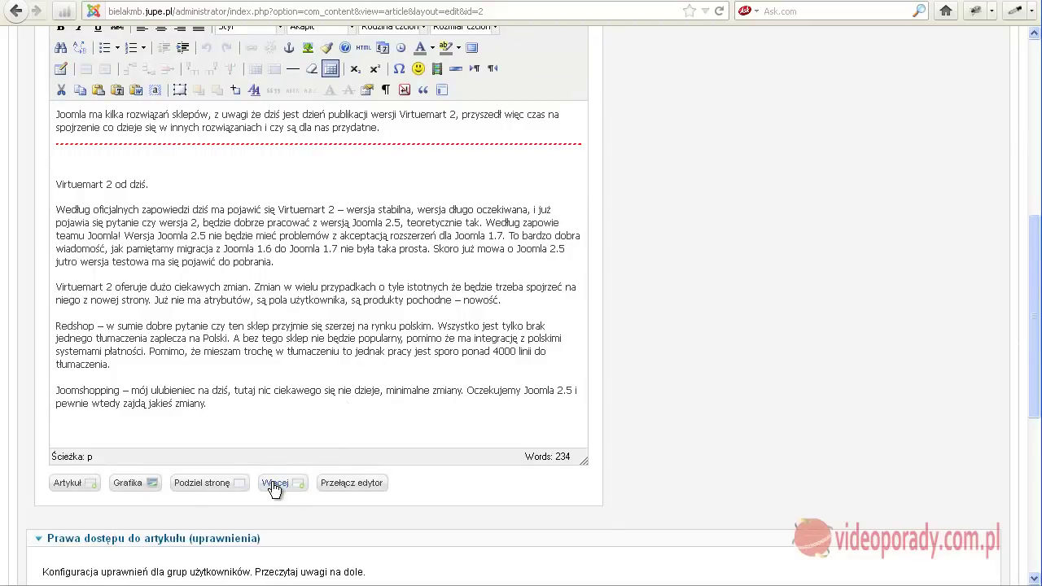
Step: Try to format only the line "Virtuemart 2 od dziś." as Nagłówek 3, and undo the formatting
click(314, 369)
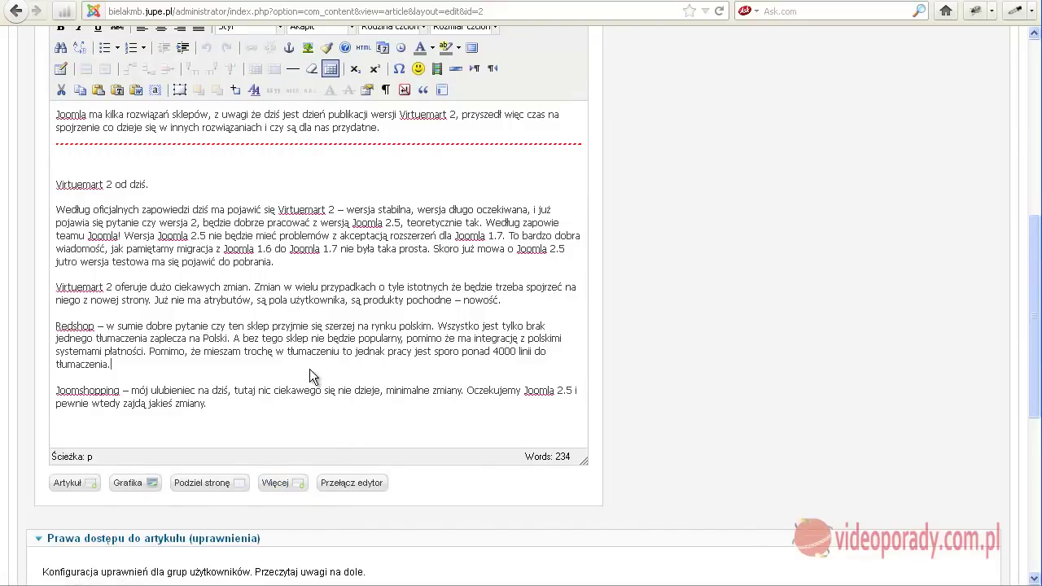
scroll(314, 370, up, 1)
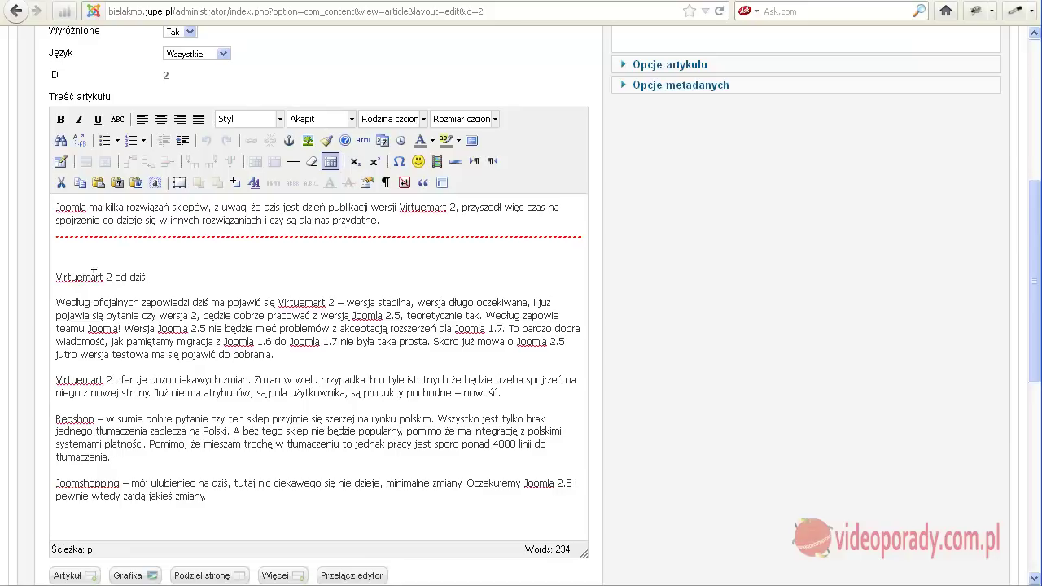
drag(163, 280, 57, 277)
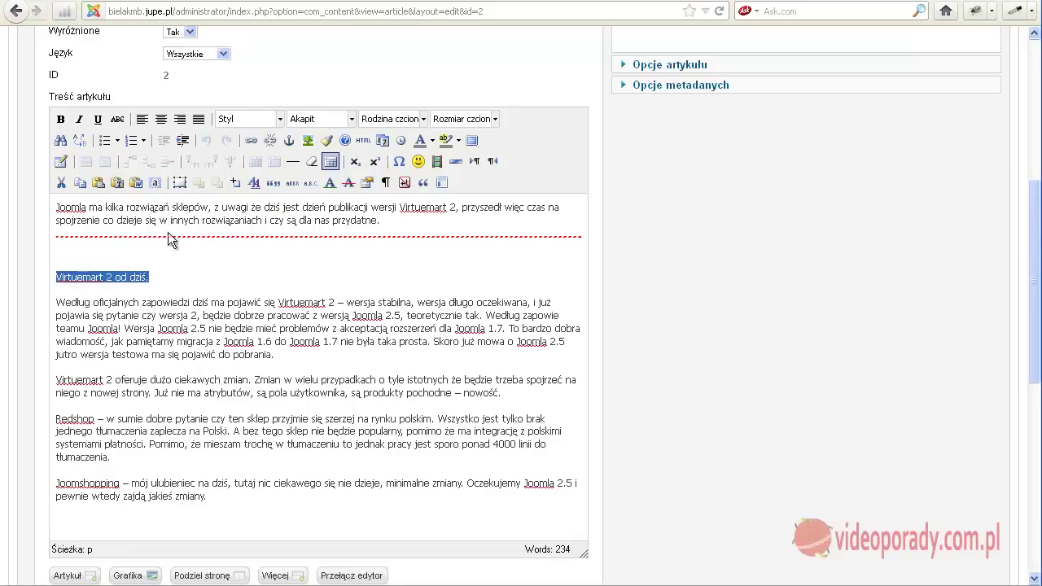
click(351, 122)
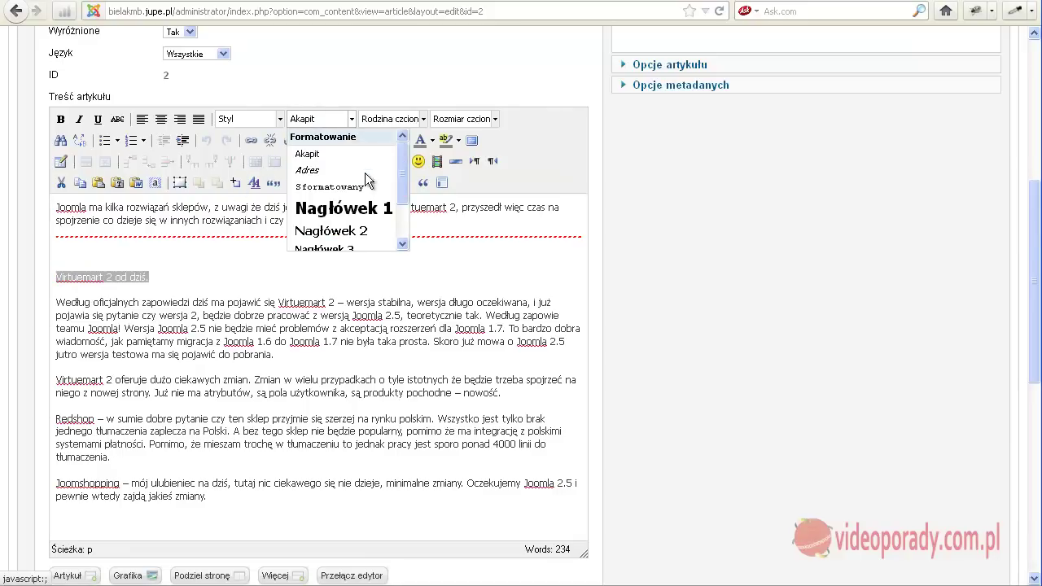
scroll(367, 185, down, 1)
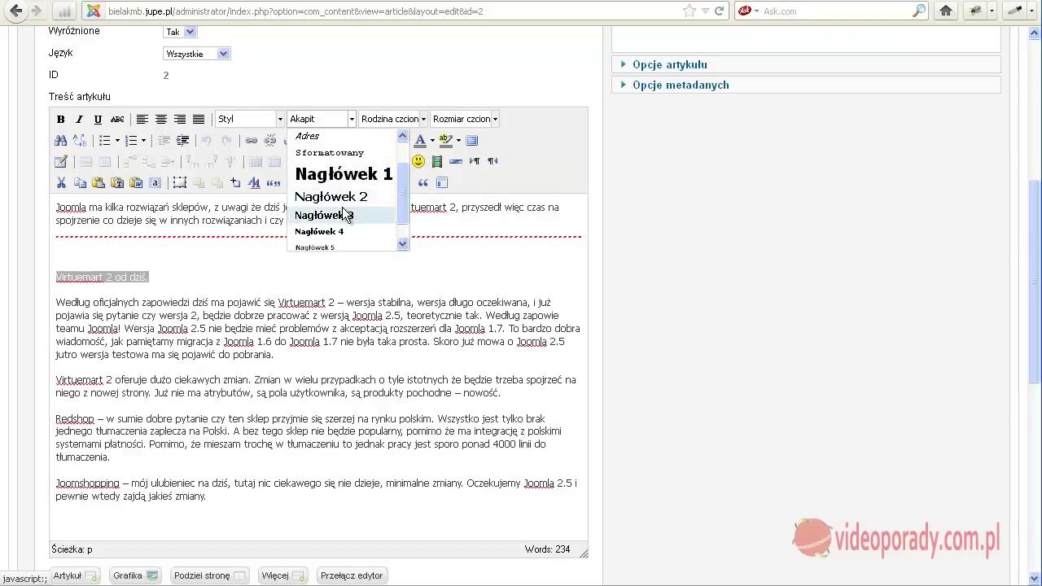
click(345, 215)
click(252, 273)
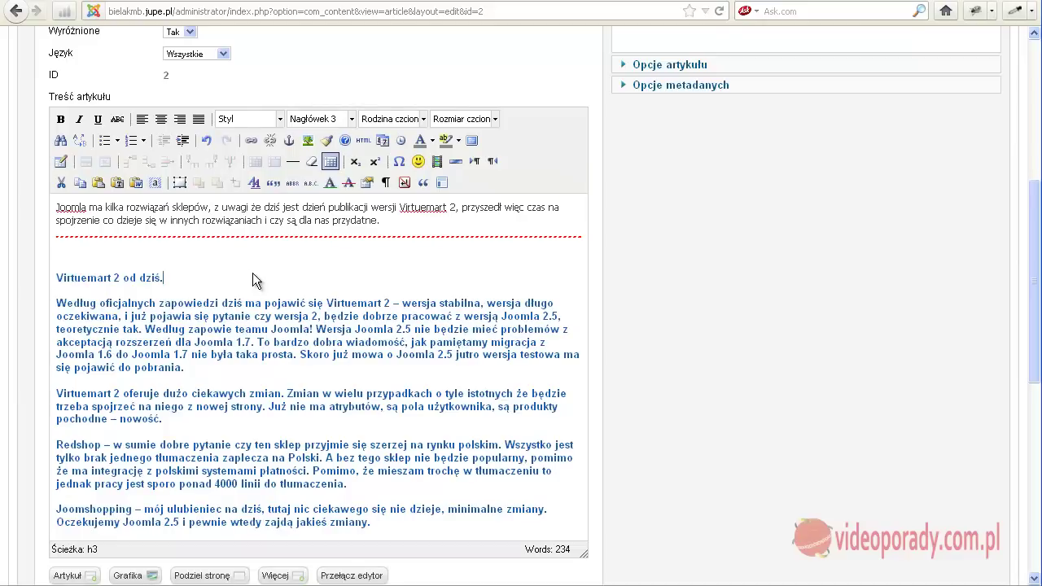
click(207, 141)
Step: Insert a paragraph break after "Virtuemart 2 od dziś." so the line stands as its own paragraph
click(158, 278)
key(Return)
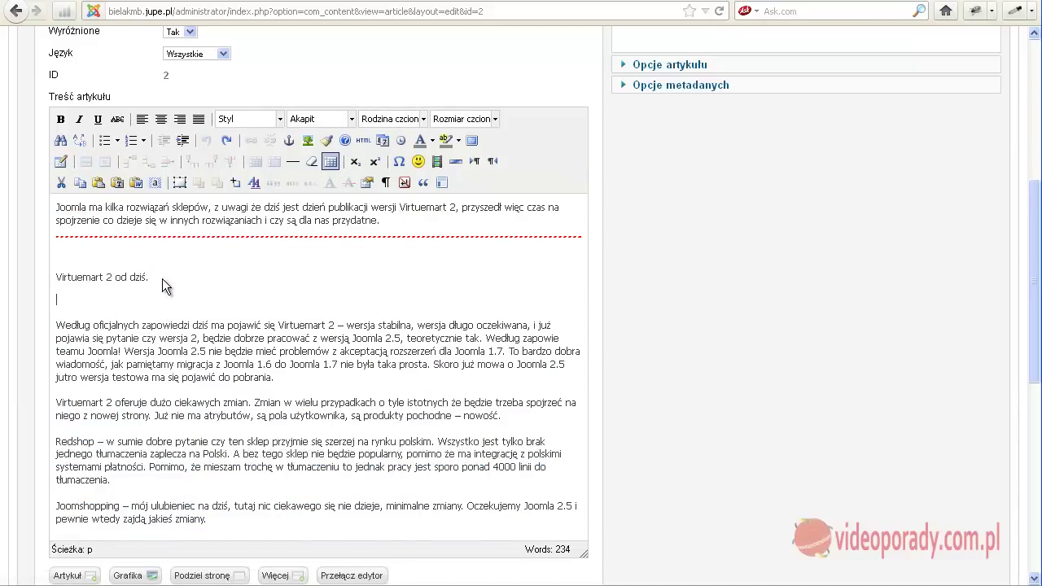
click(57, 280)
click(423, 120)
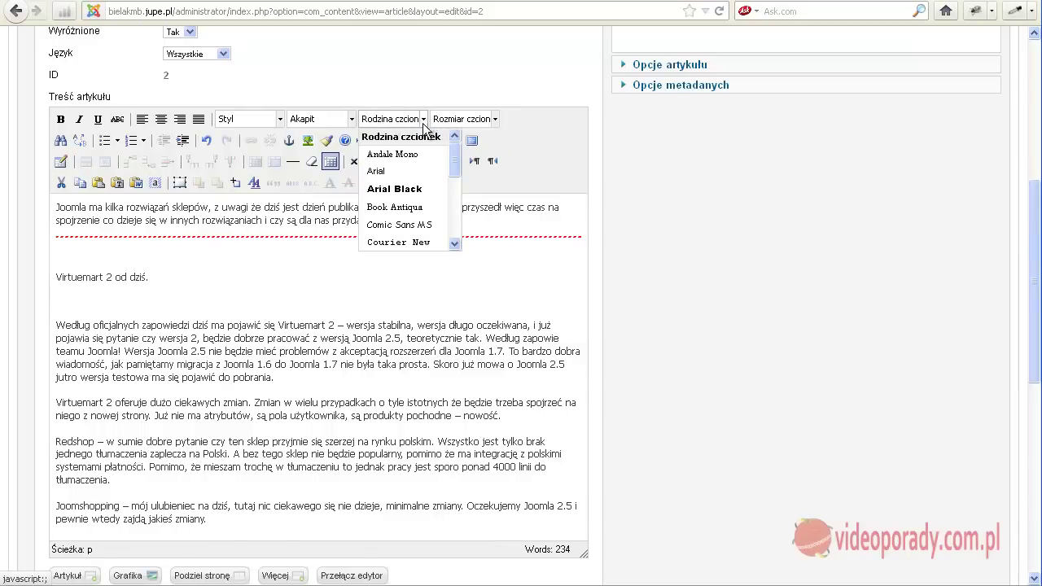
click(351, 120)
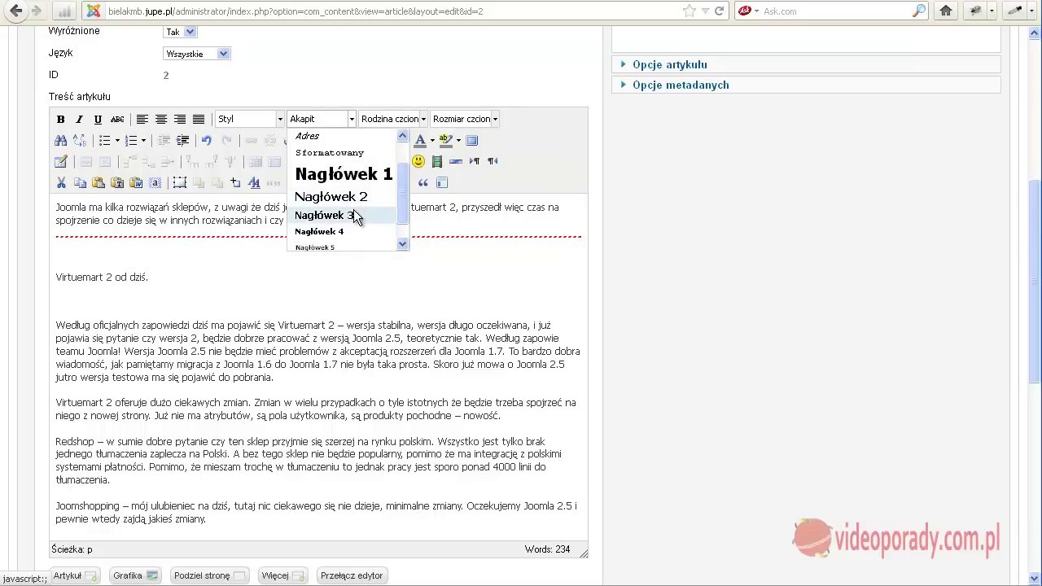
click(184, 302)
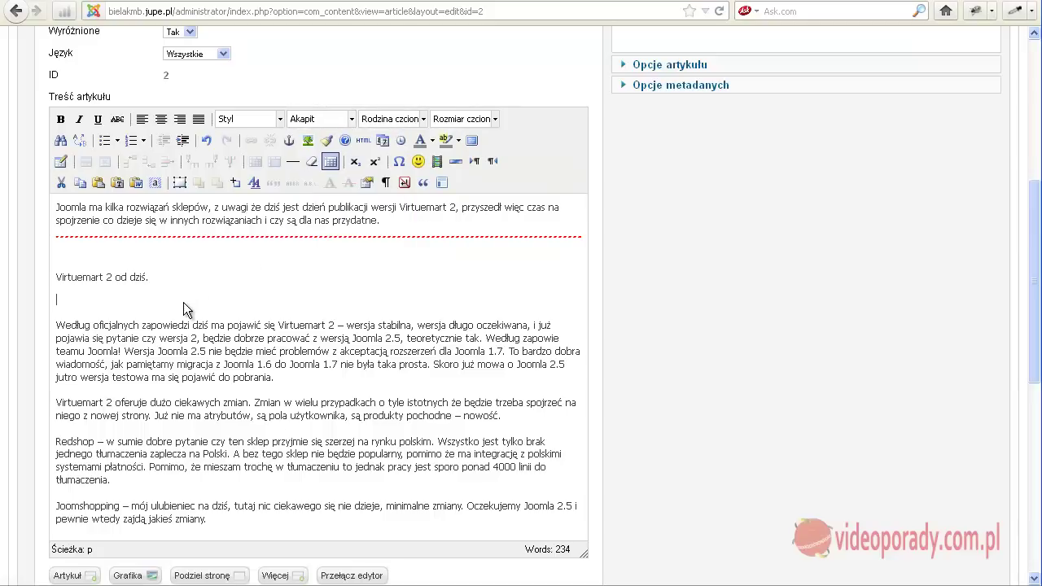
drag(69, 338, 248, 364)
click(247, 298)
drag(278, 325, 335, 324)
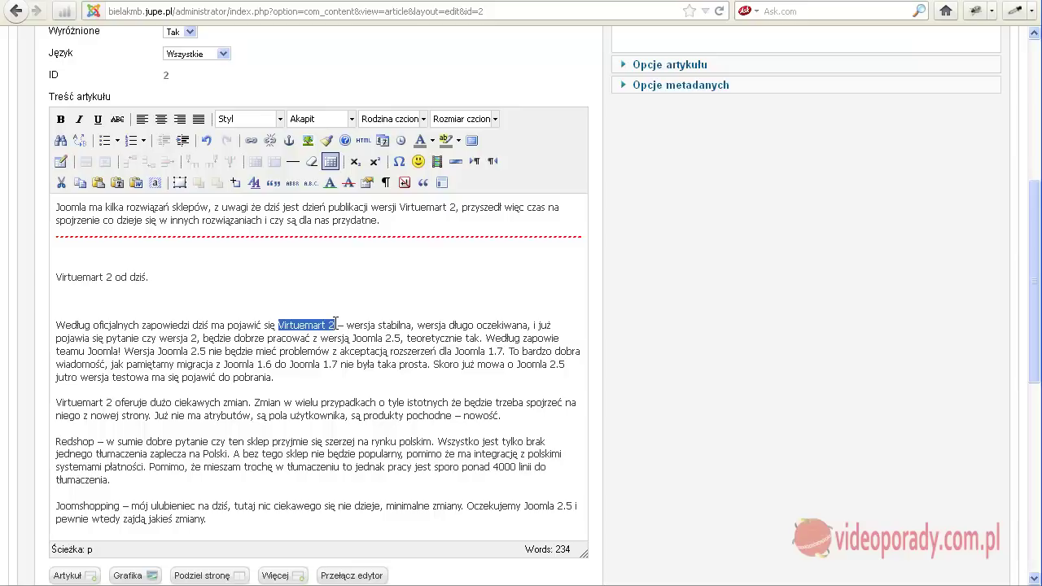
click(100, 298)
Step: Format the line "Virtuemart 2 od dziś." as Nagłówek 3 and bold "Virtuemart 2" in the paragraph below it
click(151, 279)
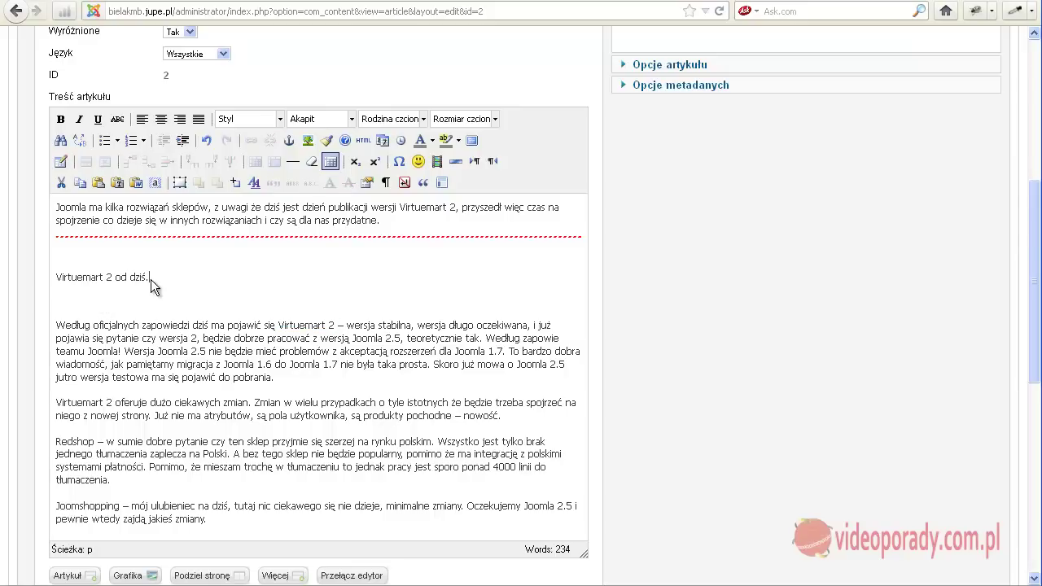
drag(150, 279, 56, 279)
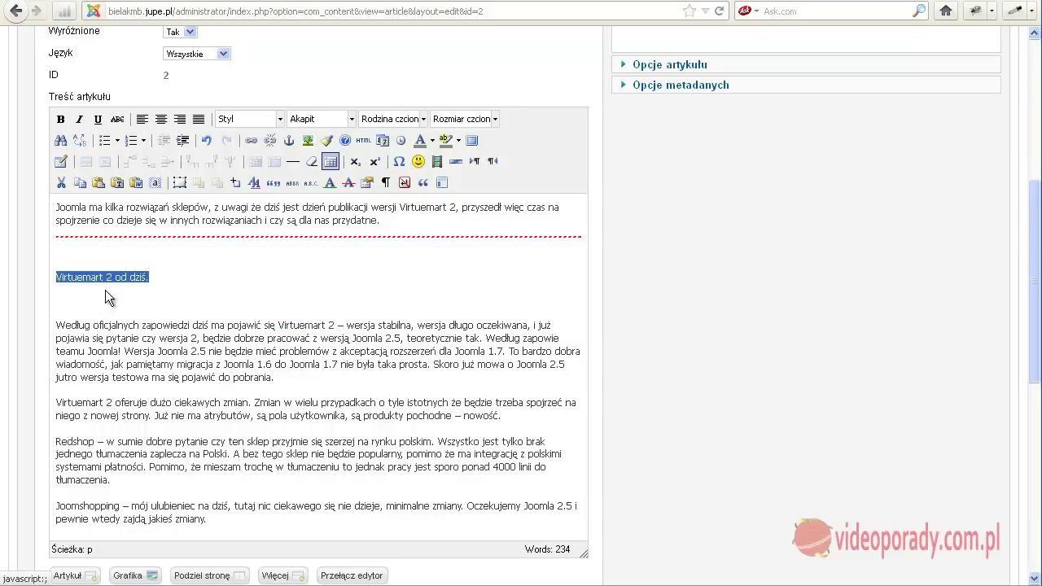
click(350, 119)
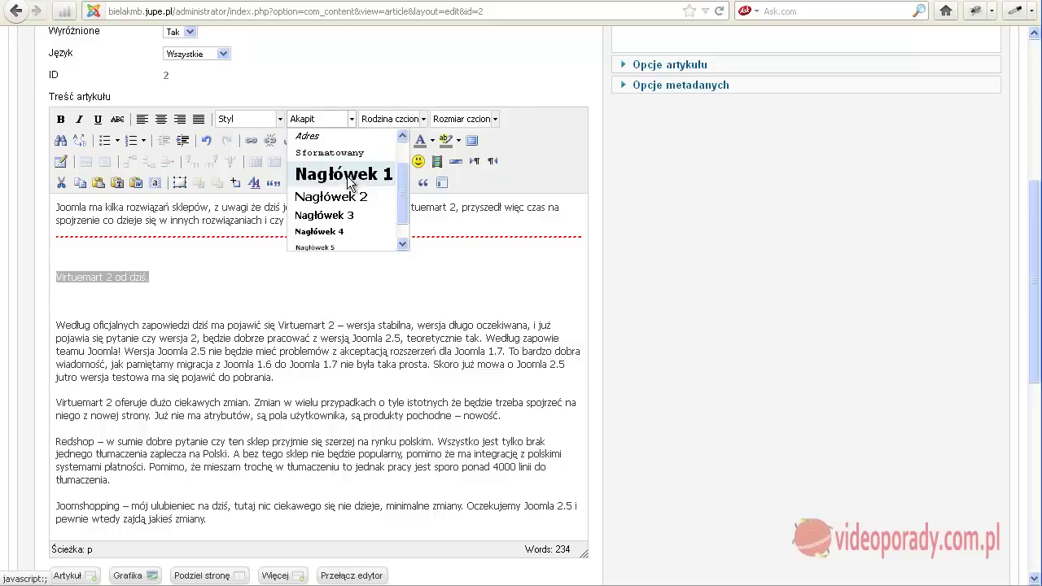
click(336, 215)
click(182, 311)
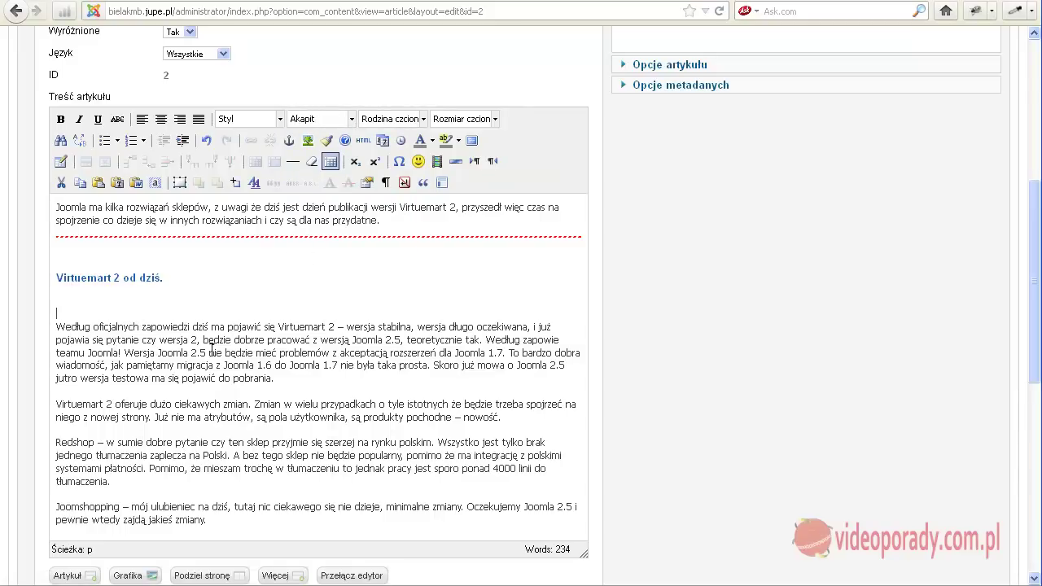
drag(279, 326, 334, 326)
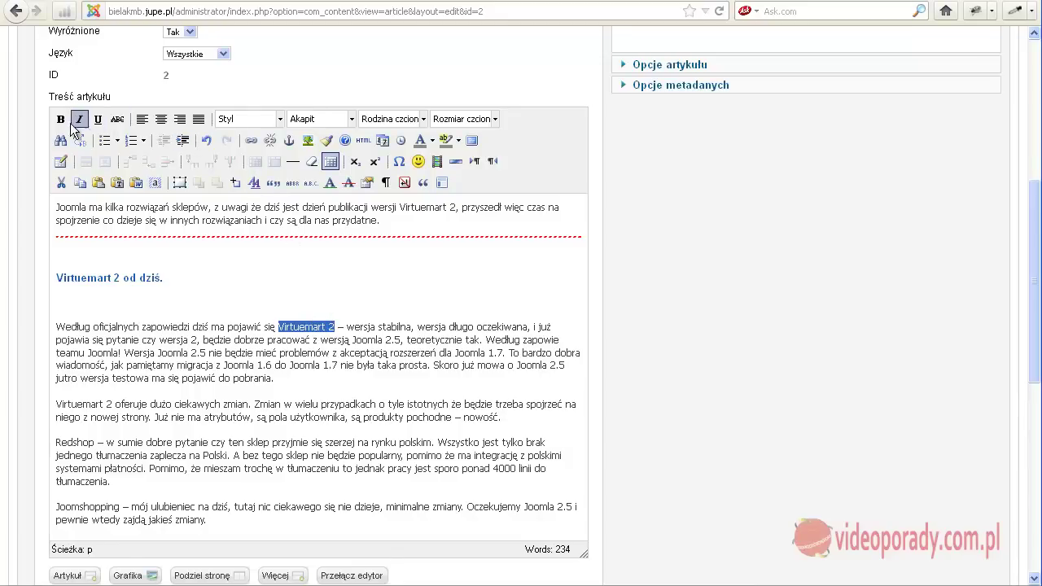
click(61, 119)
Step: Open the article's Opcje metadanych and examine the Opis-streszczenie and Słowa kluczowe fields against the heading and bold phrase in the text
click(674, 84)
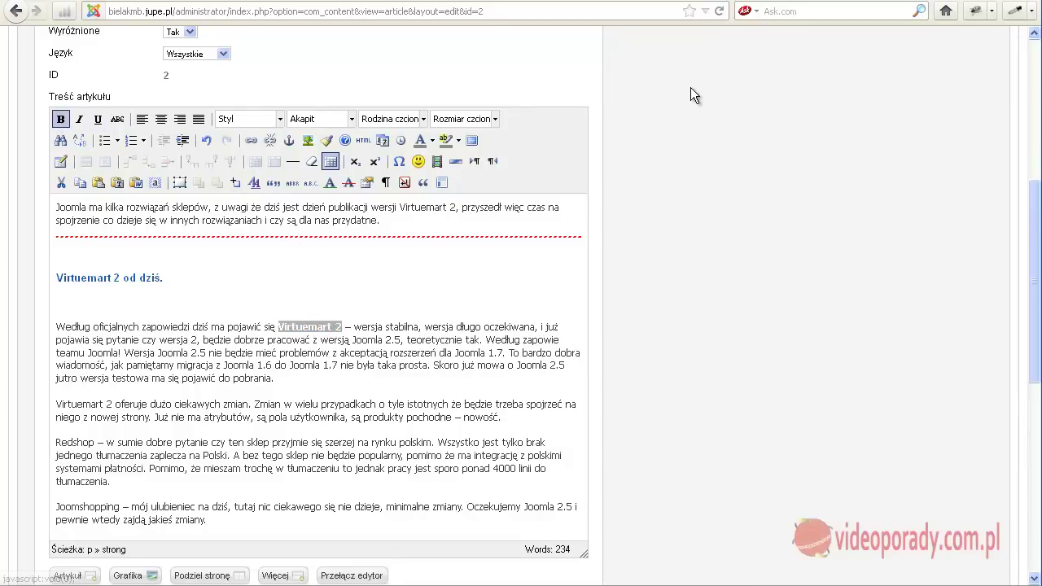
scroll(797, 155, up, 4)
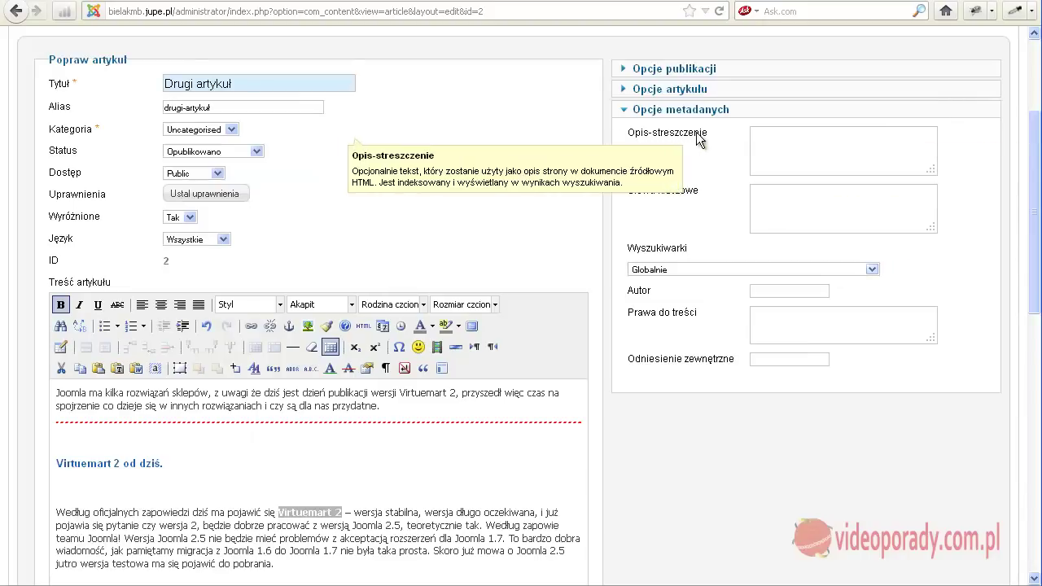
click(784, 152)
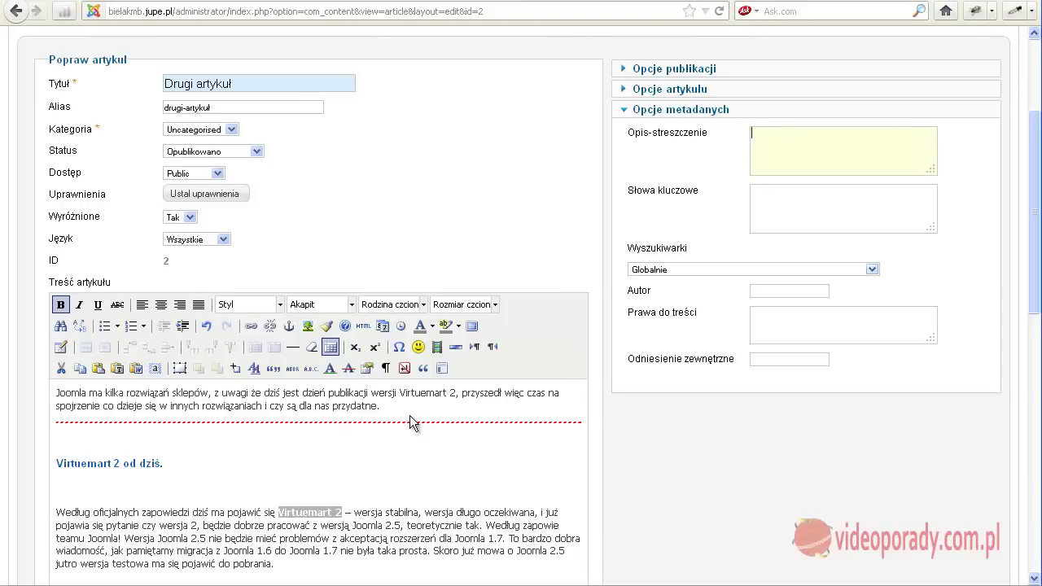
click(778, 206)
click(334, 519)
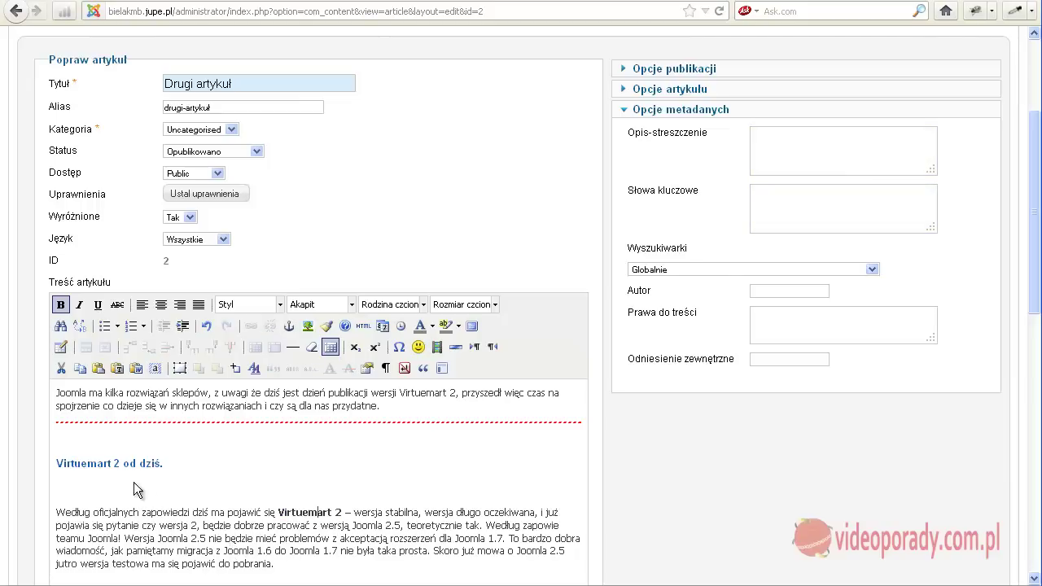
click(98, 463)
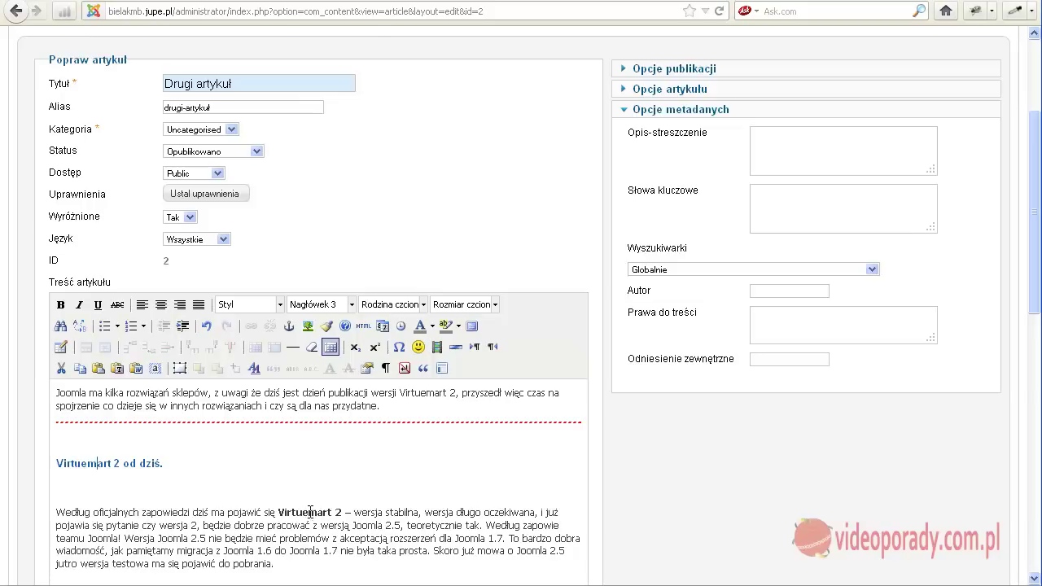
click(759, 206)
click(788, 143)
scroll(186, 440, down, 4)
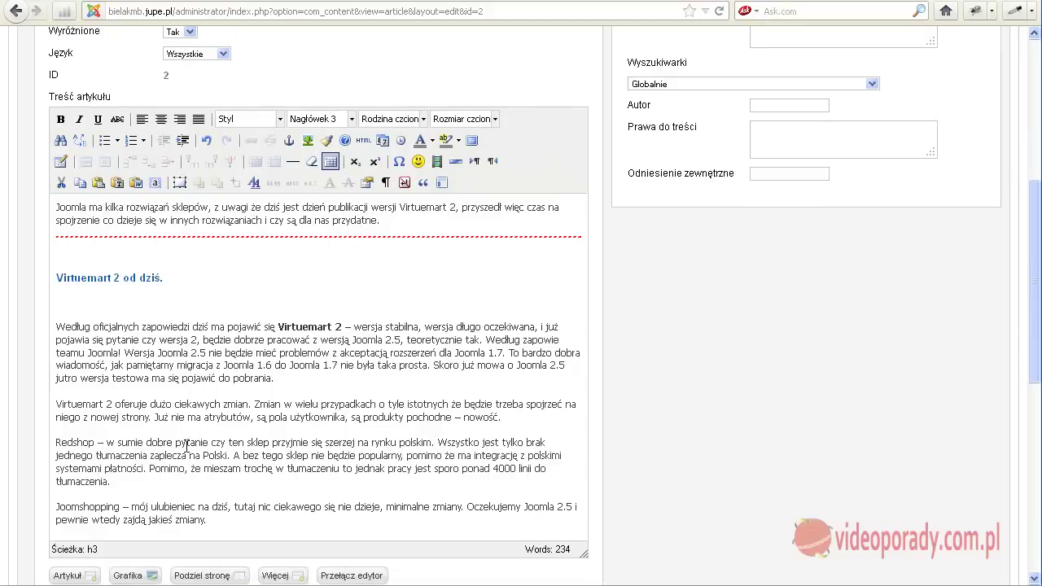
scroll(186, 445, down, 4)
scroll(179, 431, up, 6)
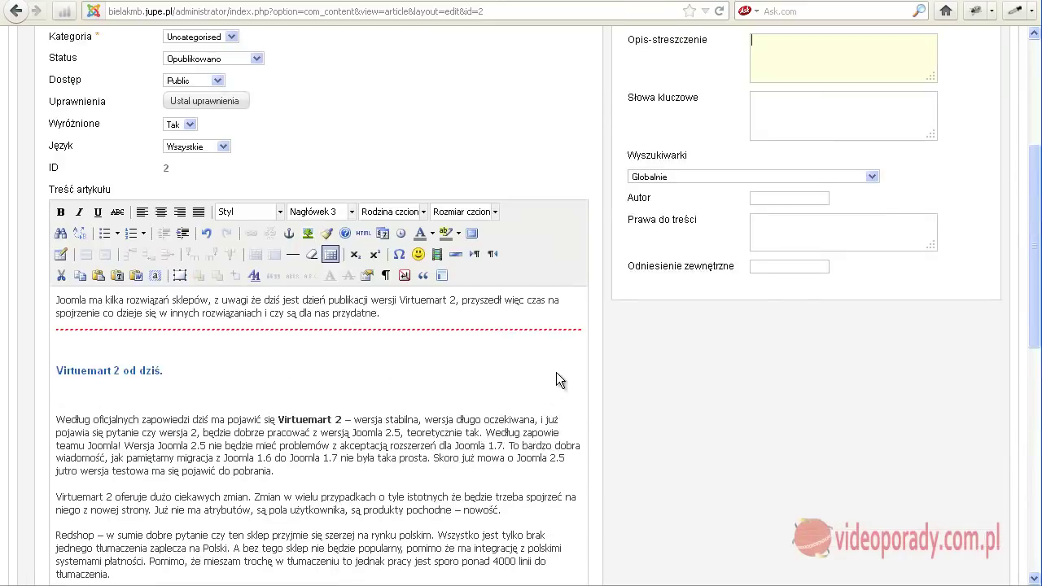
scroll(554, 380, up, 2)
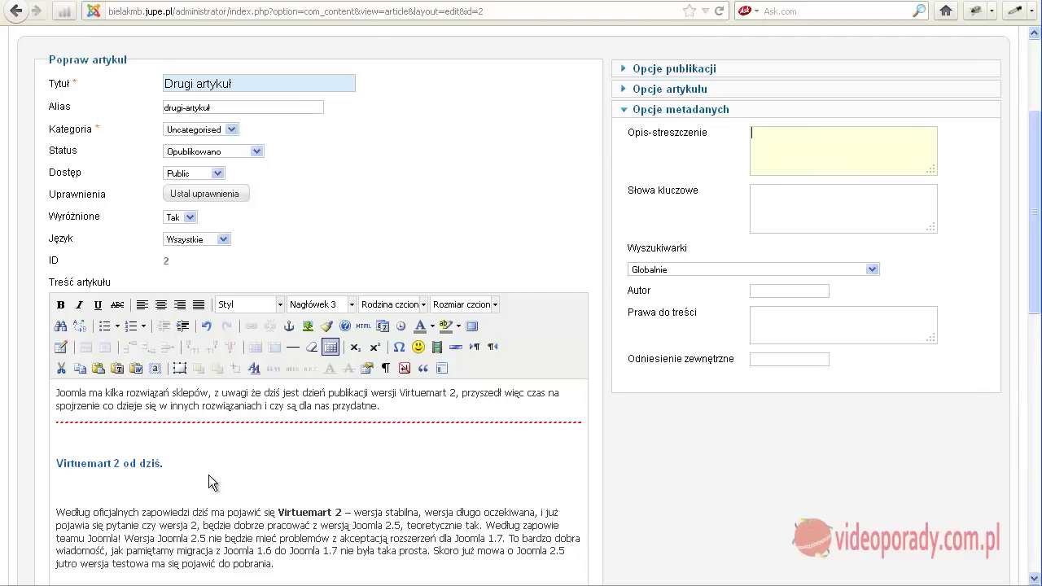
click(768, 216)
Step: Delete the extra empty line between the heading "Virtuemart 2 od dziś." and the paragraph below it
click(61, 488)
key(Delete)
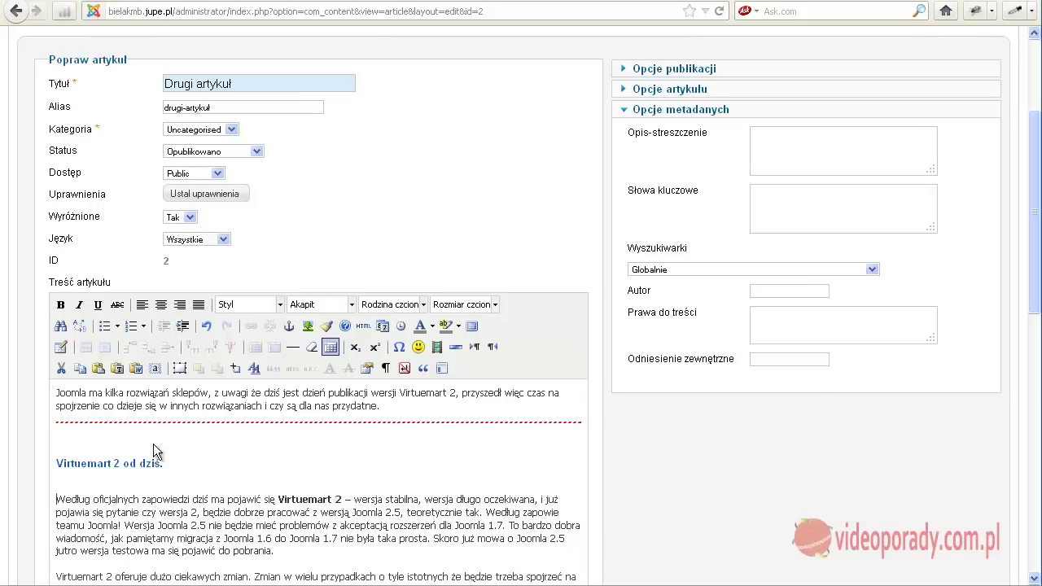
Step: In Opcje artykułu, set Pokaż datę stworzenia to Pokaż and save the article, keeping it open for editing
click(655, 89)
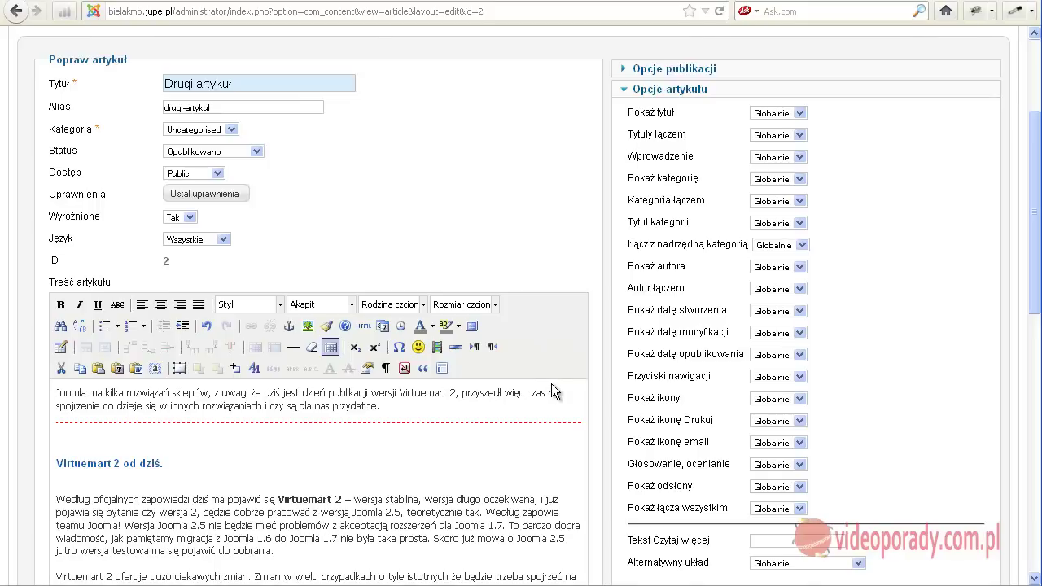
mouse_move(640, 363)
click(675, 92)
click(674, 92)
click(796, 313)
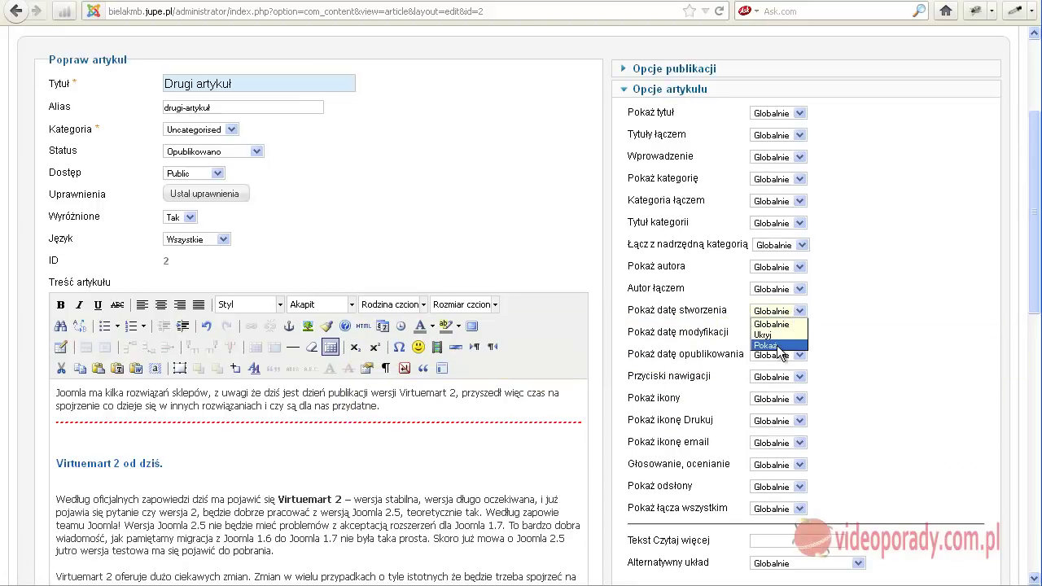
click(765, 345)
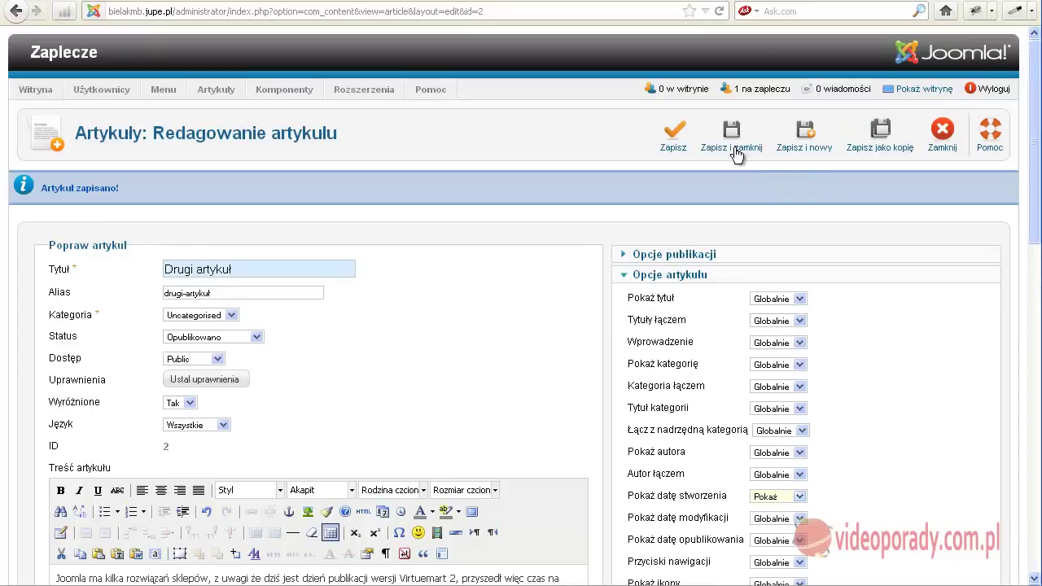
click(672, 136)
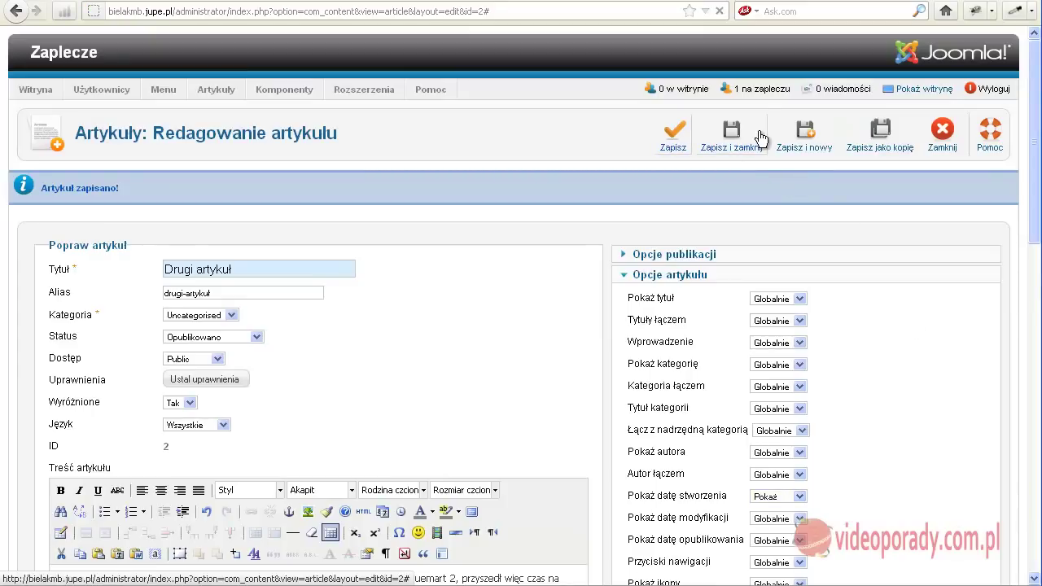
Step: Open the site's home page and check how "Drugi artykuł" is displayed with its details and read-more link
click(905, 92)
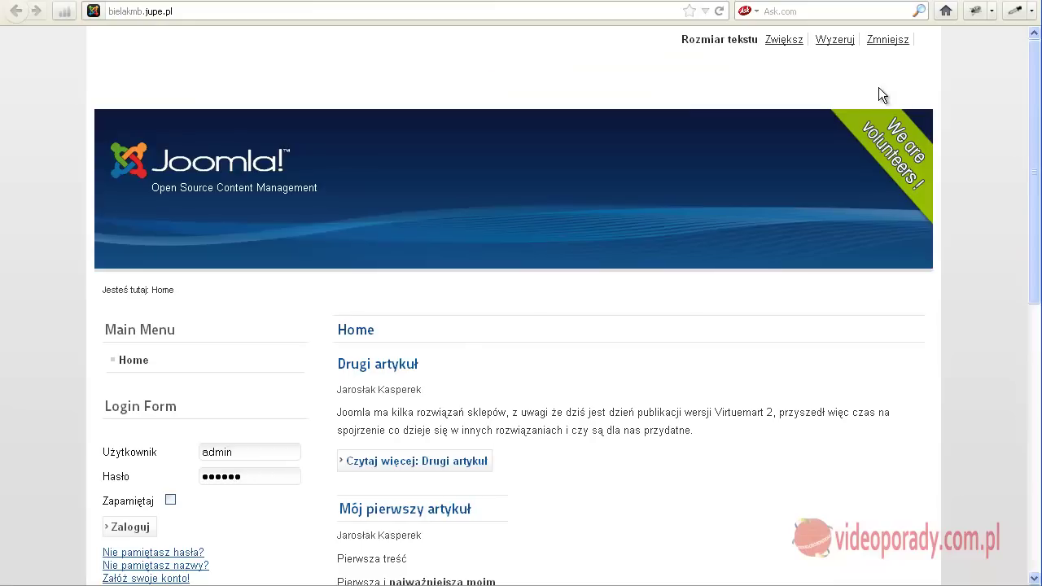
scroll(497, 276, down, 2)
scroll(491, 301, down, 1)
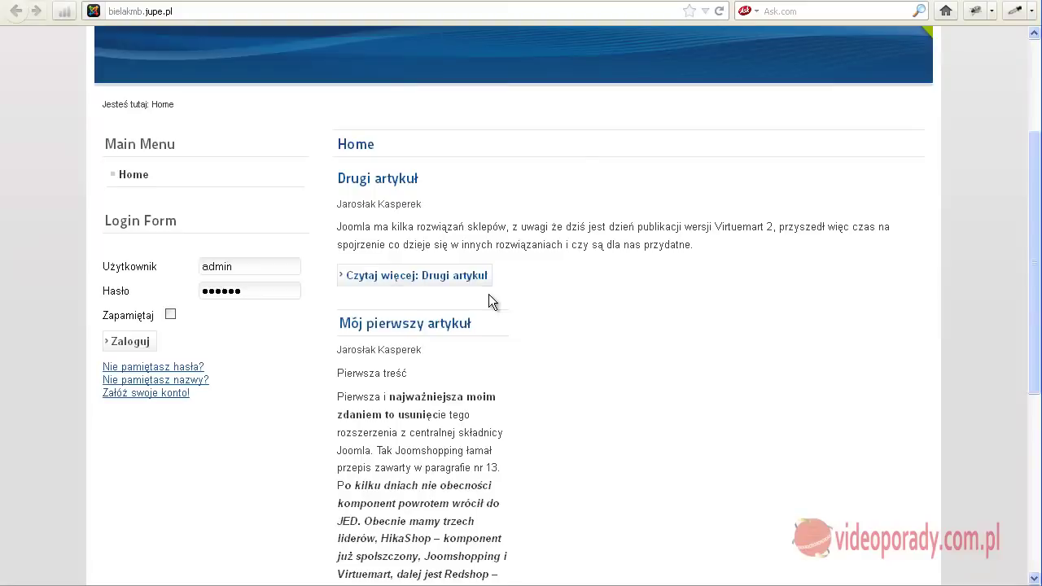
scroll(491, 301, up, 2)
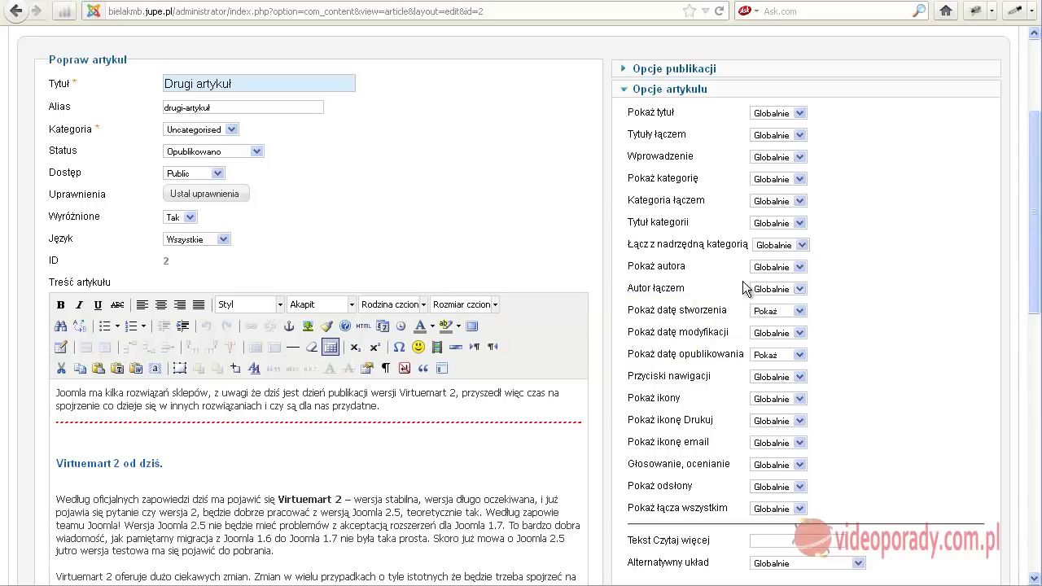
Step: Set the article's Pokaż autora option to Pokaż and save the article, keeping it open for editing
click(797, 267)
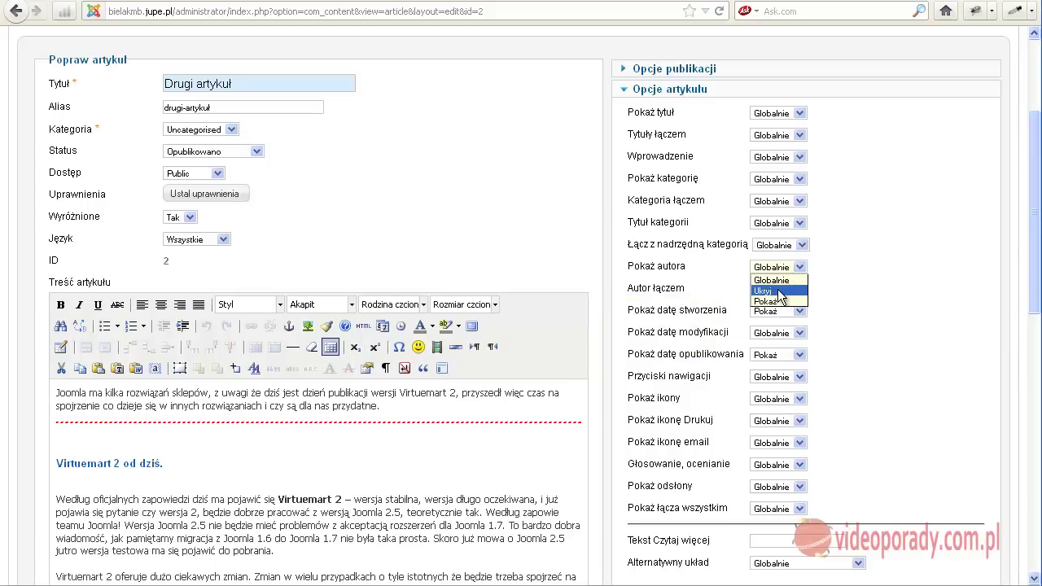
click(777, 302)
scroll(871, 269, up, 4)
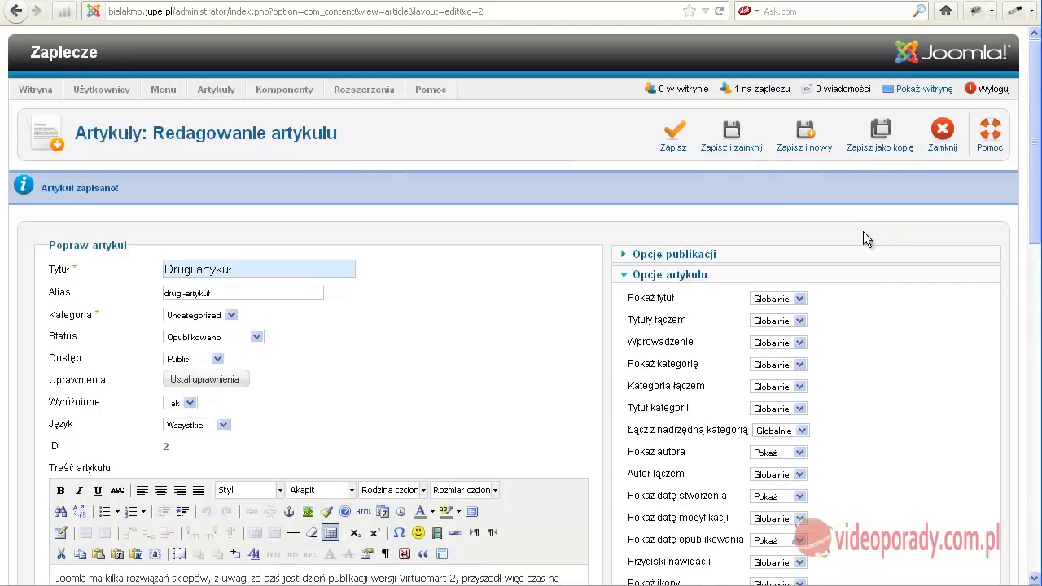
click(674, 134)
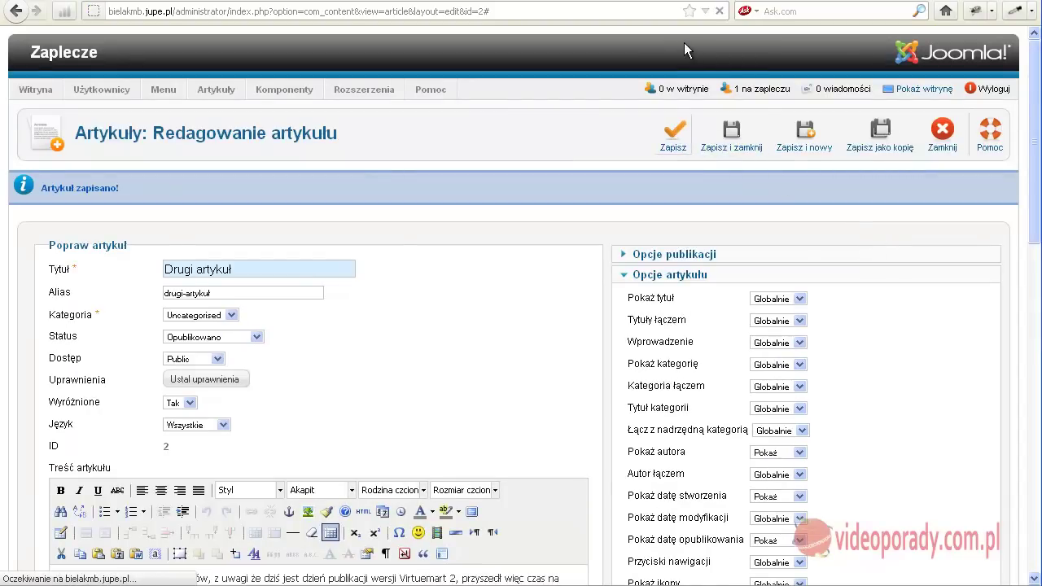
Step: Open the site's home page again and check whether the author is shown under "Drugi artykuł"
click(911, 89)
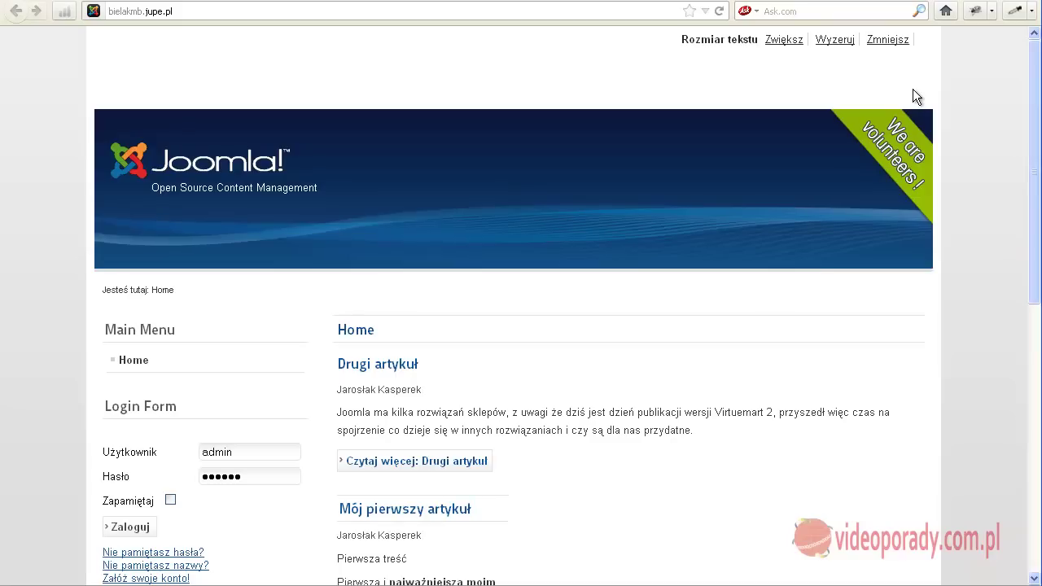
scroll(434, 285, down, 2)
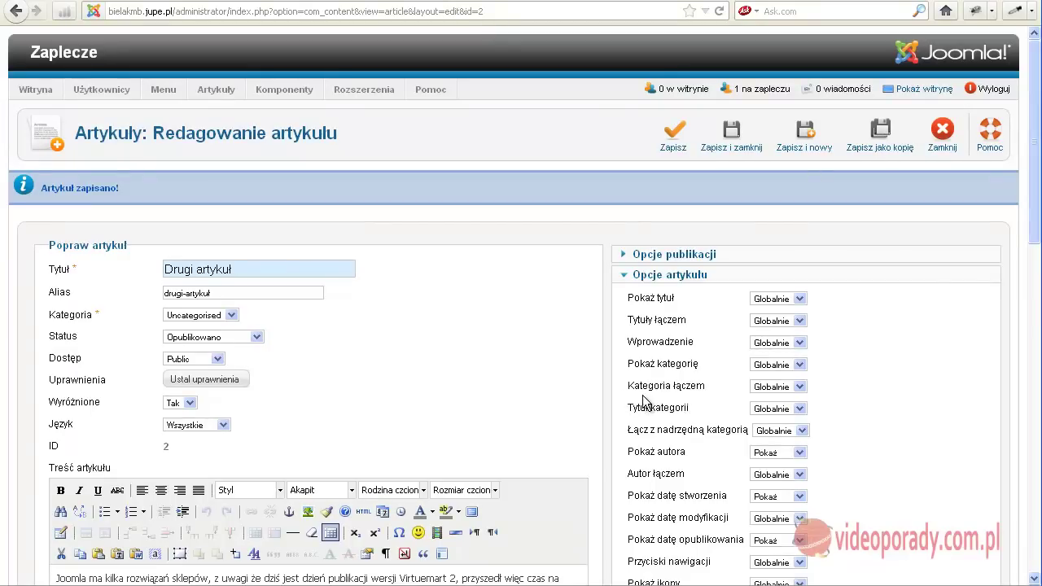
Step: Open the article's Opcje publikacji and review its fields, including Inna nazwa autora, the publication dates and Liczba korekt
click(678, 257)
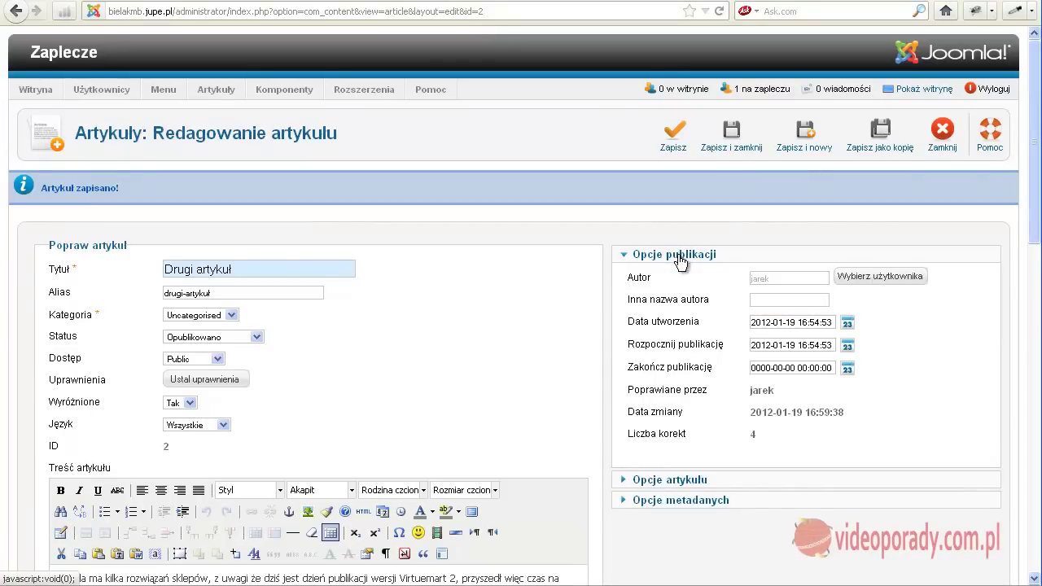
mouse_move(684, 306)
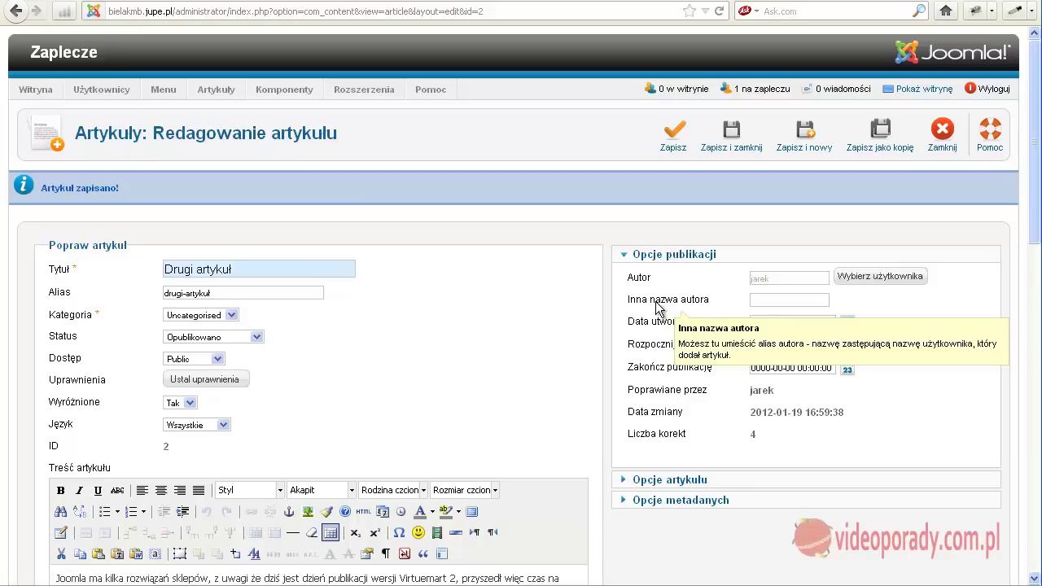
click(770, 300)
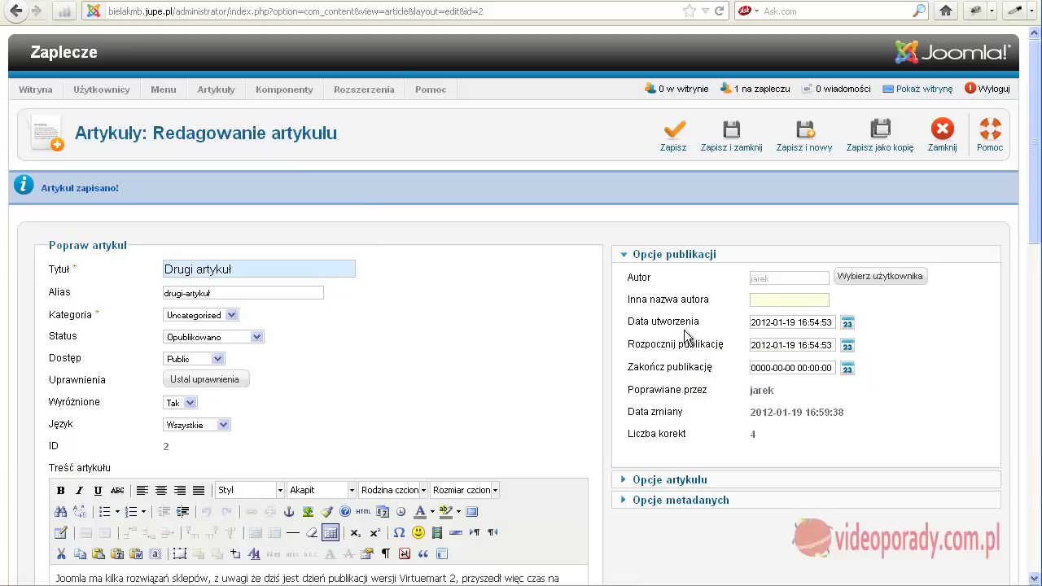
mouse_move(685, 357)
mouse_move(727, 436)
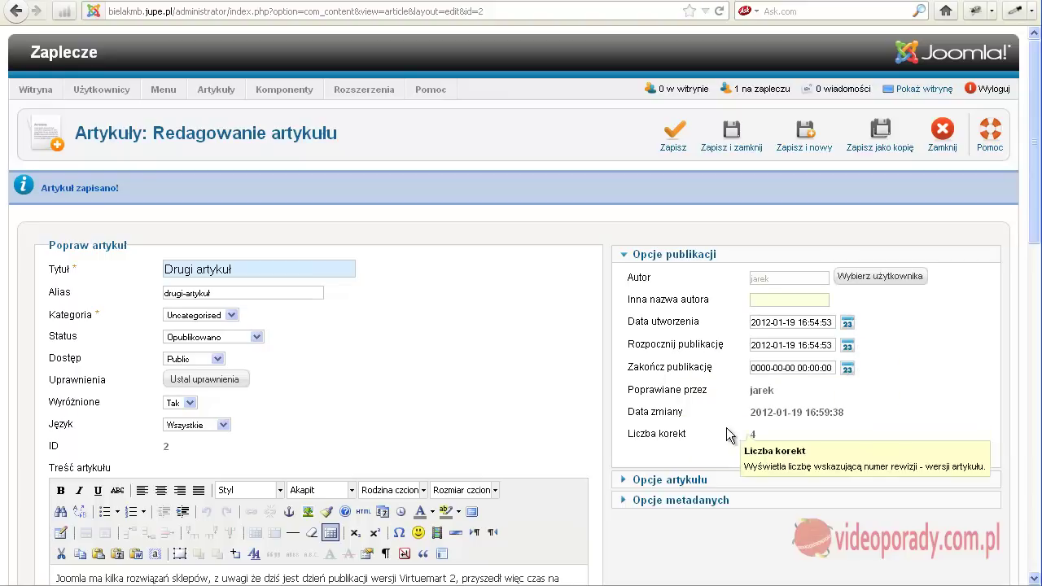
scroll(774, 433, down, 2)
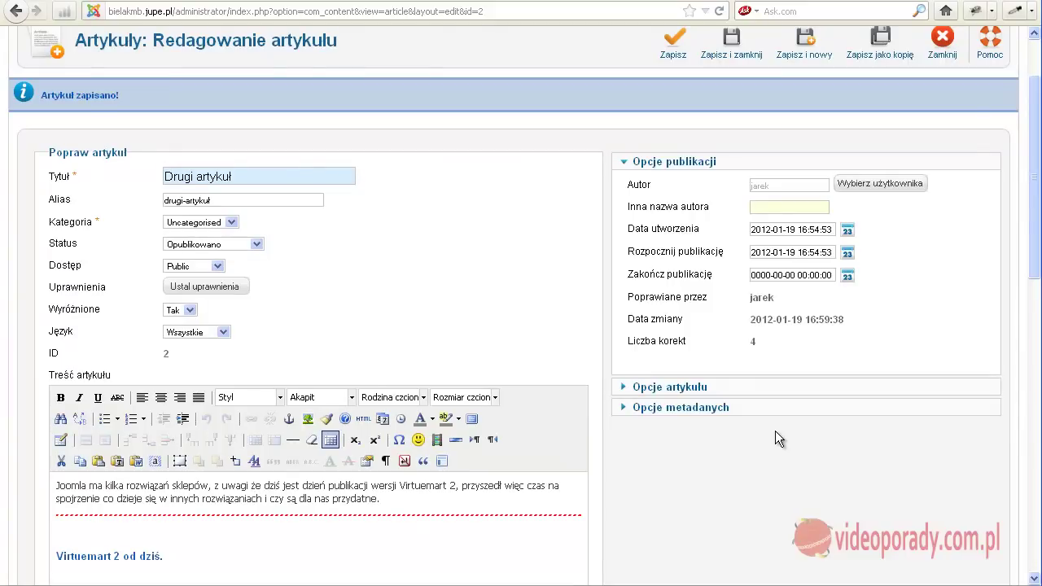
scroll(772, 433, down, 8)
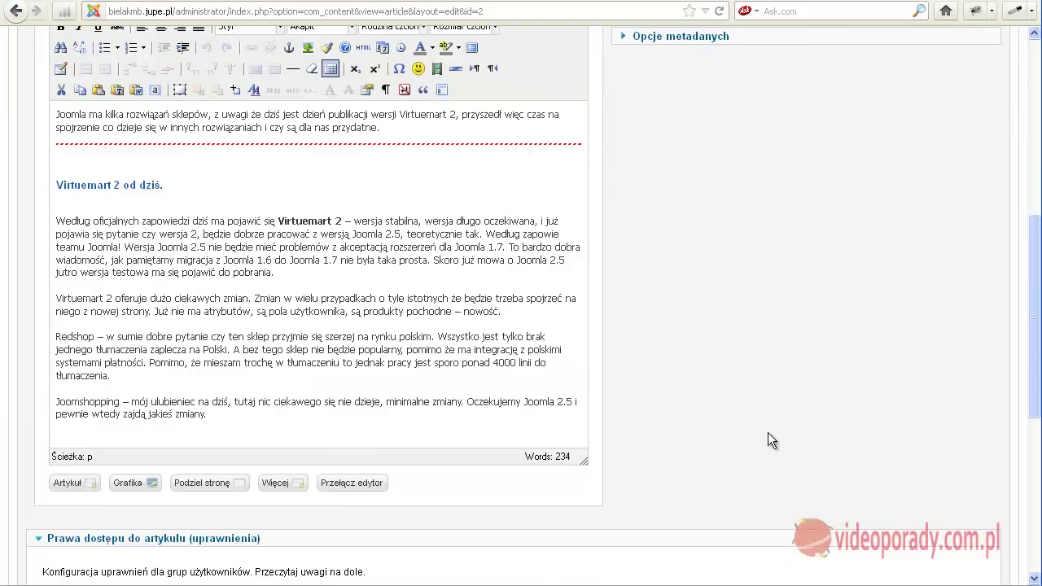
scroll(767, 430, up, 9)
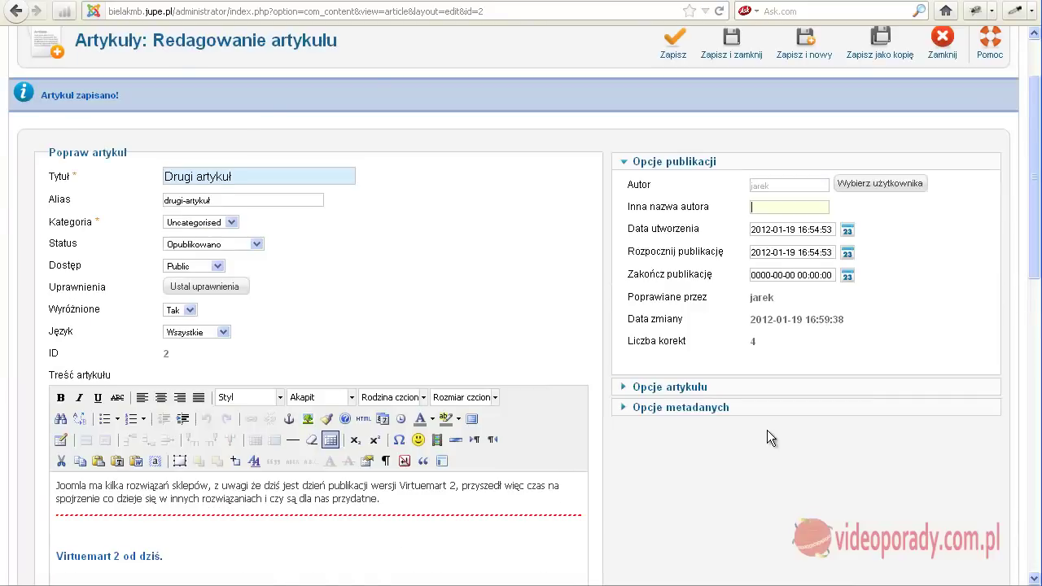
scroll(767, 429, down, 7)
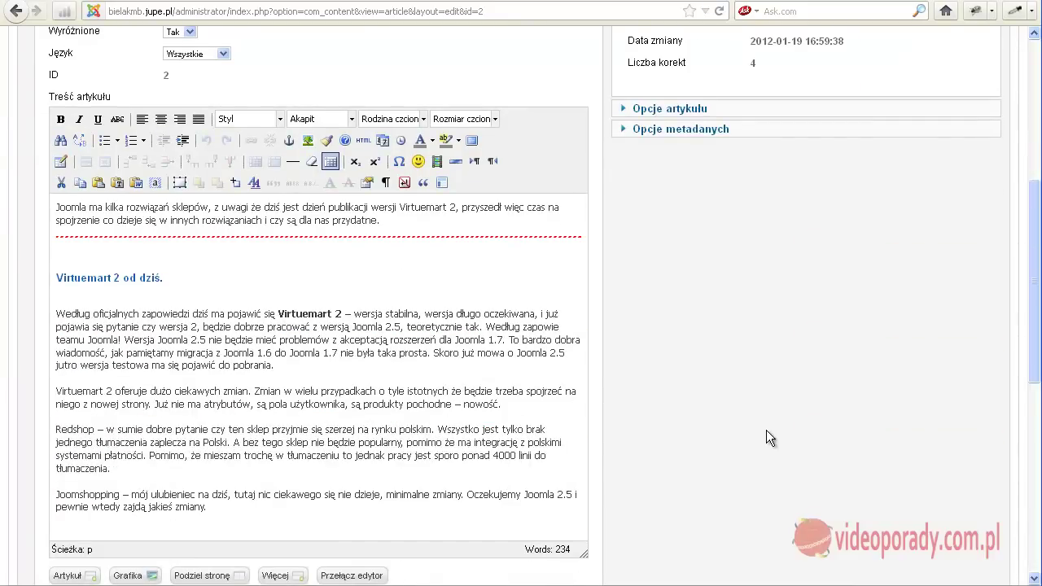